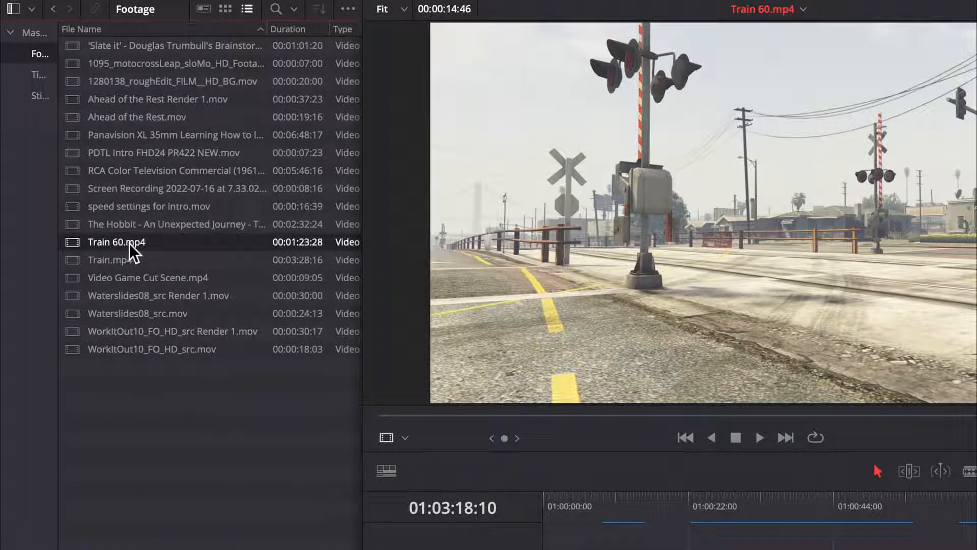
- In the clip attributes of Train 60.mp4, choose a video frame rate of 24
{"action": "right_click", "coordinate": [129, 243]}
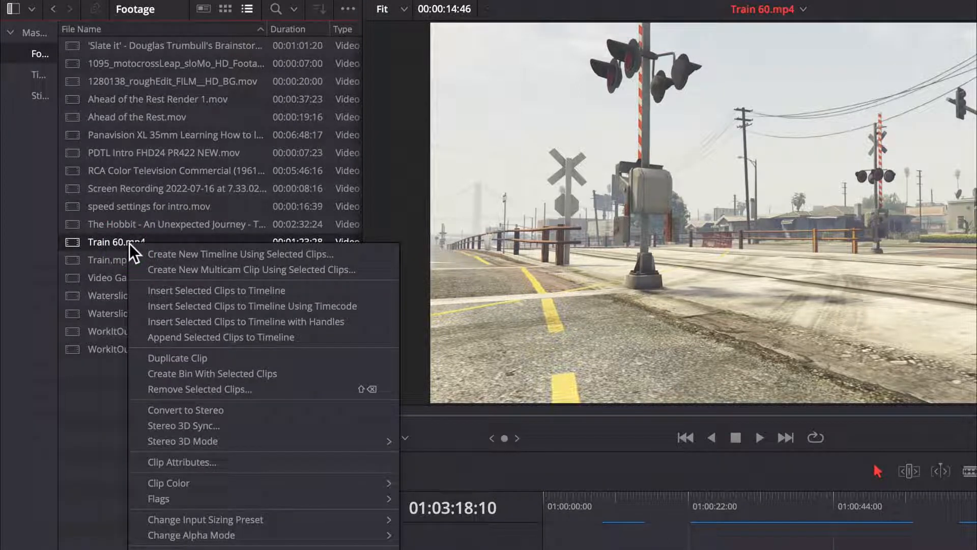
{"action": "left_click", "coordinate": [190, 462]}
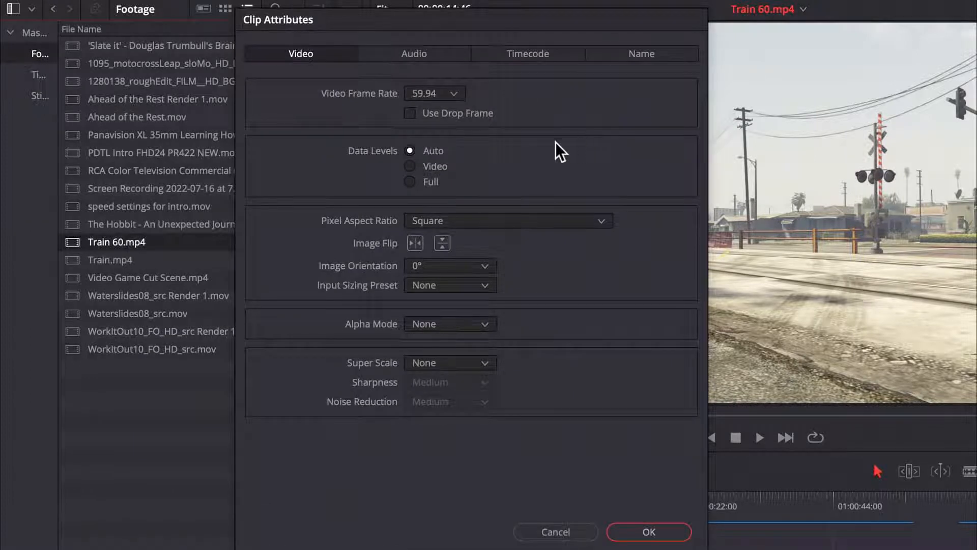
{"action": "left_click", "coordinate": [432, 94]}
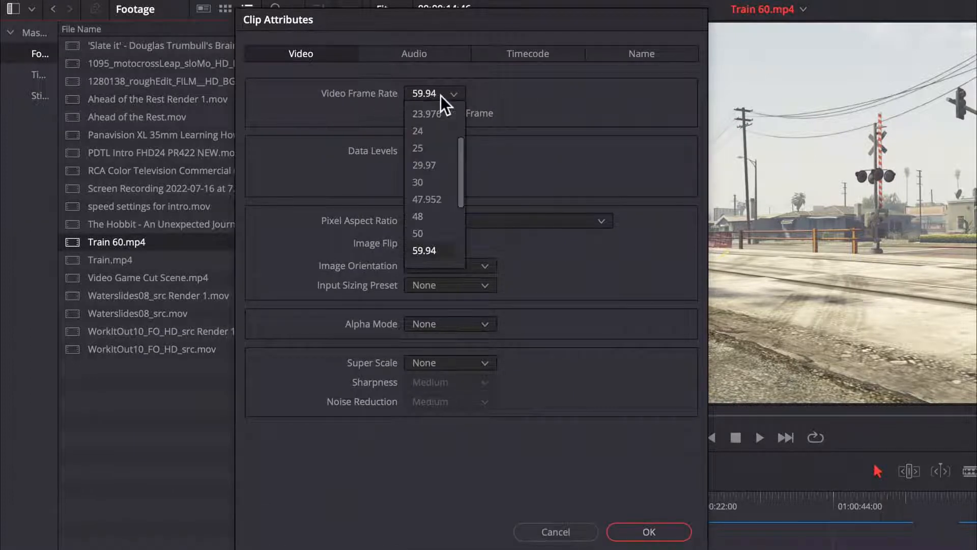
{"action": "left_click", "coordinate": [419, 130]}
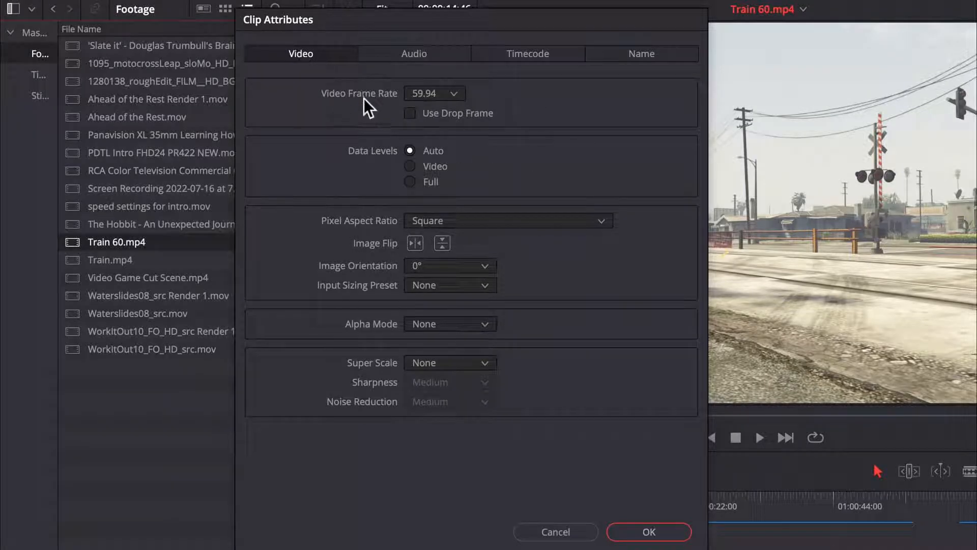
{"action": "left_click", "coordinate": [441, 95]}
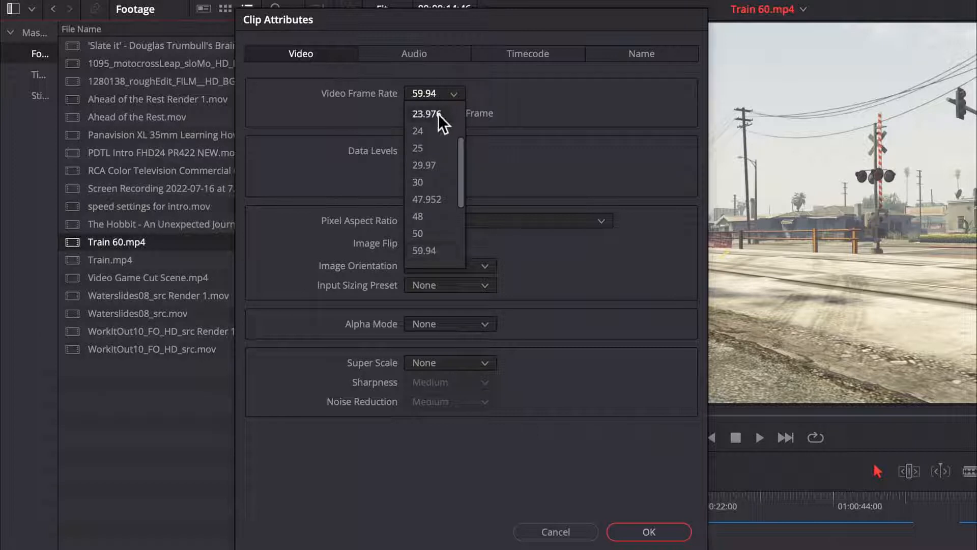
{"action": "left_click", "coordinate": [425, 131]}
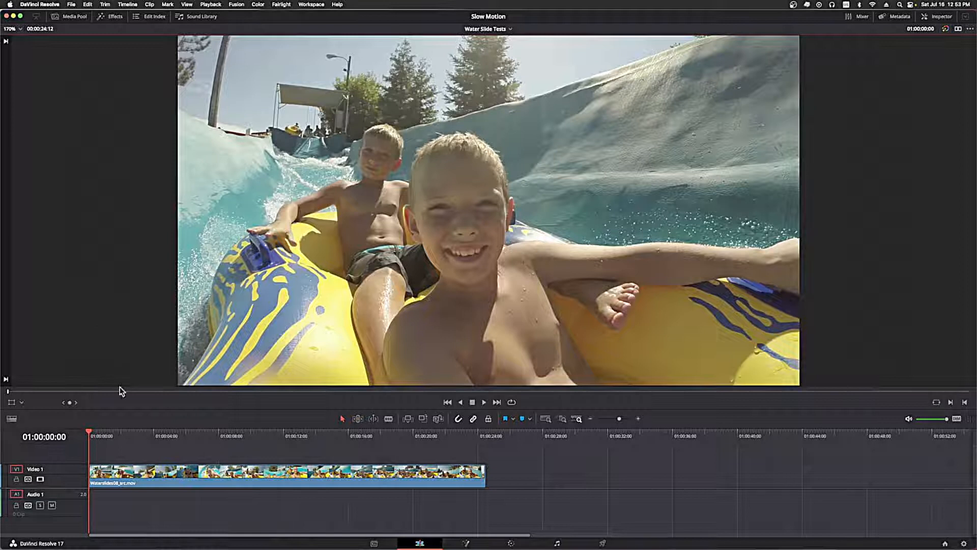
- Review the retime commands available for the Waterslides08_src.mov timeline clip and open its Speed Change settings
{"action": "left_click", "coordinate": [231, 475]}
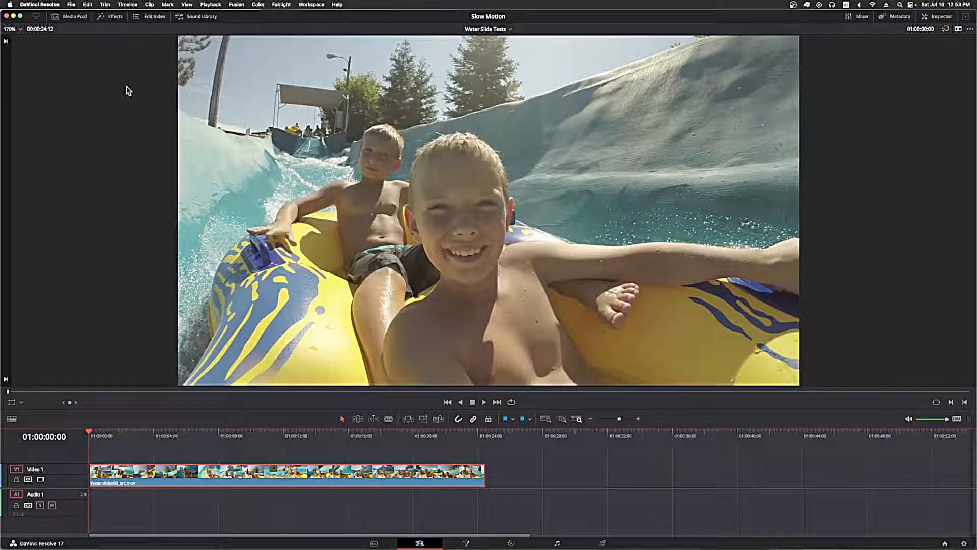
{"action": "left_click", "coordinate": [150, 4]}
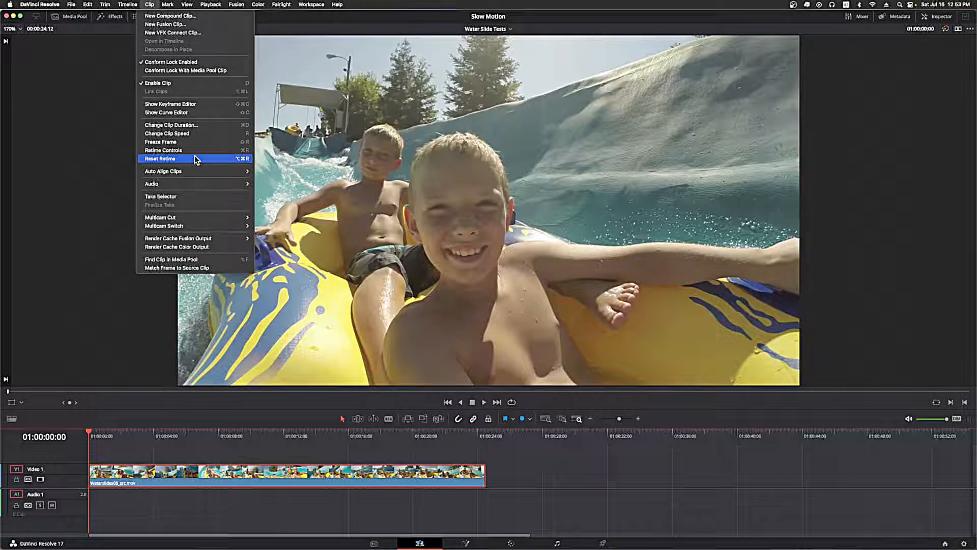
{"action": "left_click", "coordinate": [99, 159]}
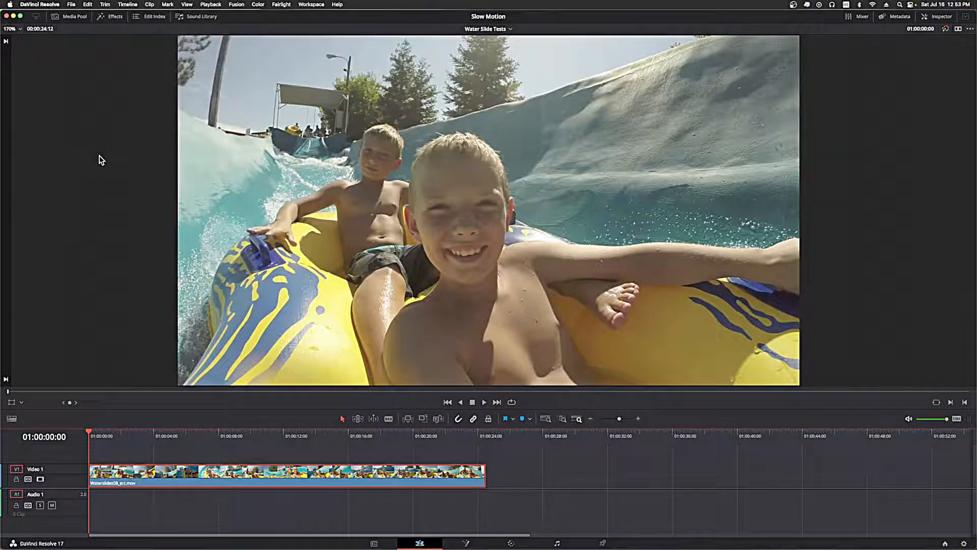
{"action": "right_click", "coordinate": [188, 472]}
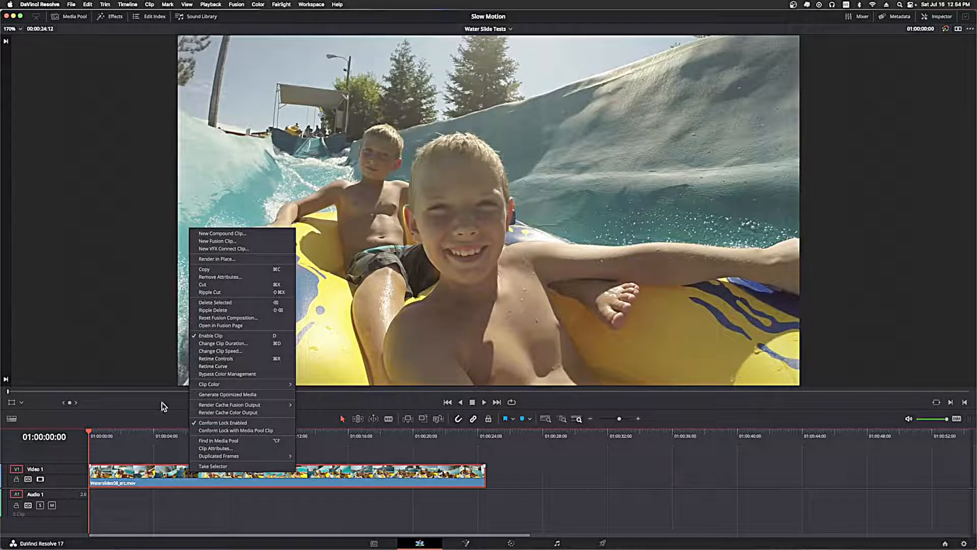
{"action": "left_click", "coordinate": [326, 477]}
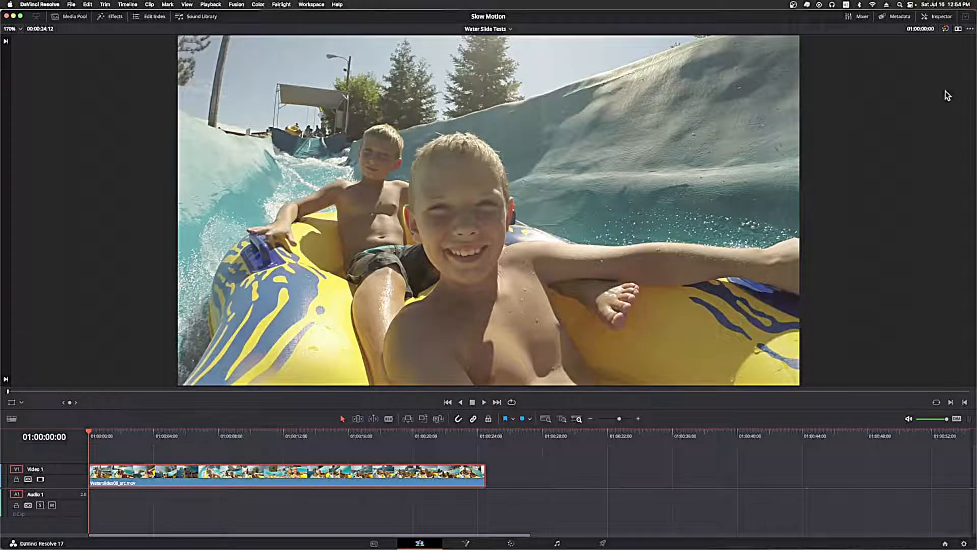
{"action": "left_click", "coordinate": [941, 17]}
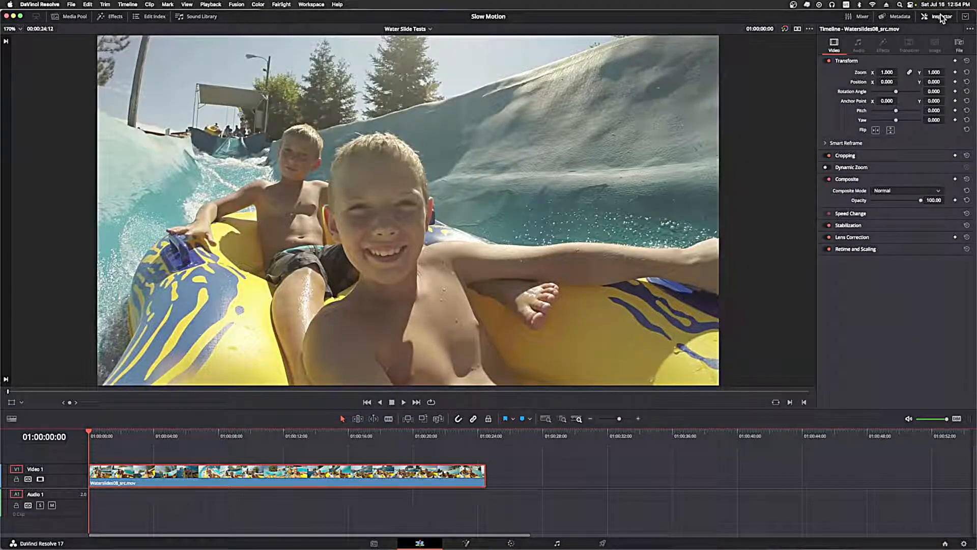
{"action": "left_click", "coordinate": [849, 214]}
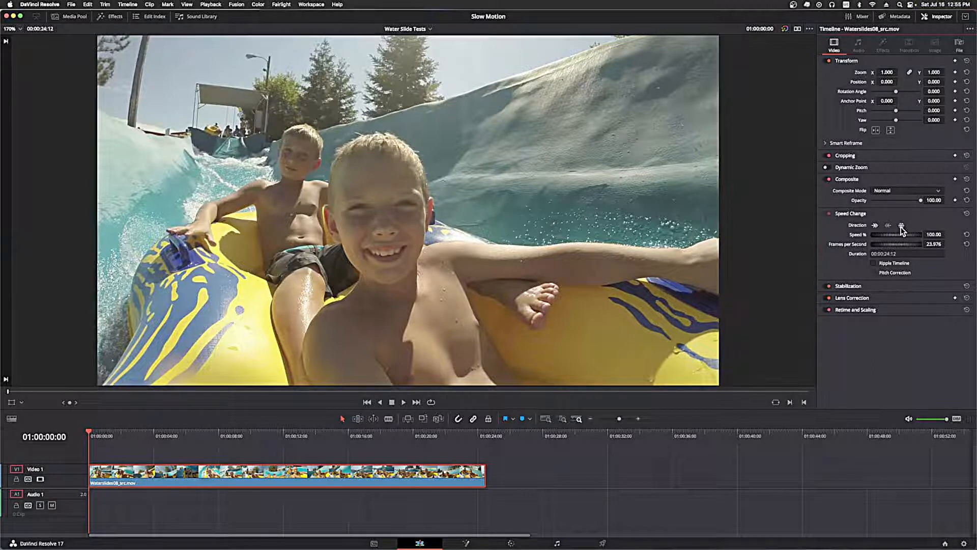
- Freeze the clip from 01:00:12:17 onward, inspect the frozen segment in the timeline, and undo the freeze
{"action": "left_click", "coordinate": [294, 434]}
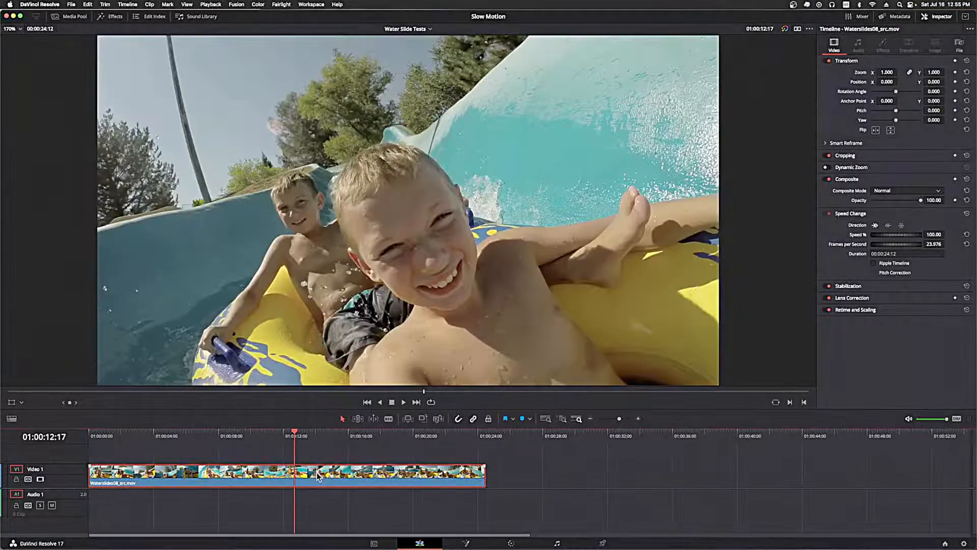
{"action": "left_click", "coordinate": [901, 226]}
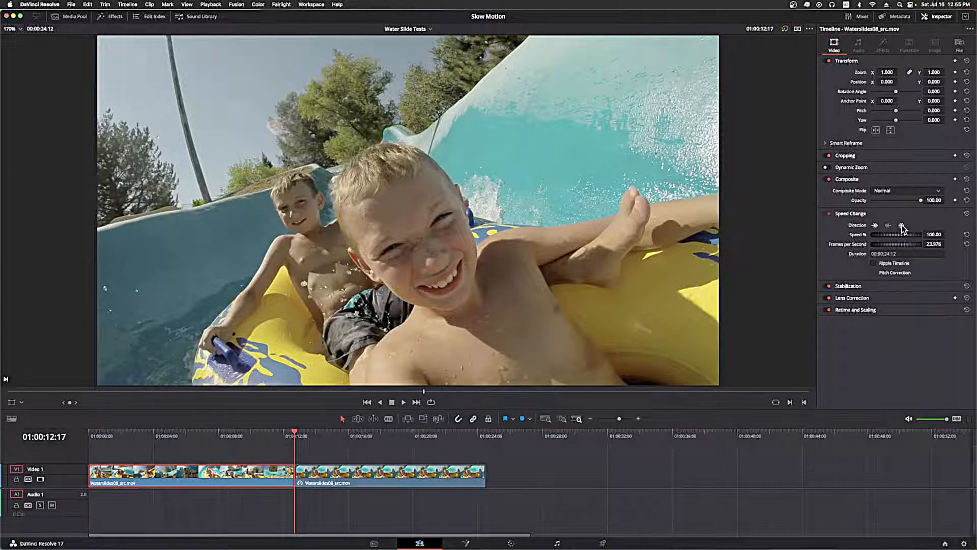
{"action": "mouse_move", "coordinate": [316, 480]}
{"action": "left_mouse_down"}
{"action": "mouse_move", "coordinate": [337, 480]}
{"action": "mouse_move", "coordinate": [317, 480]}
{"action": "left_mouse_up"}
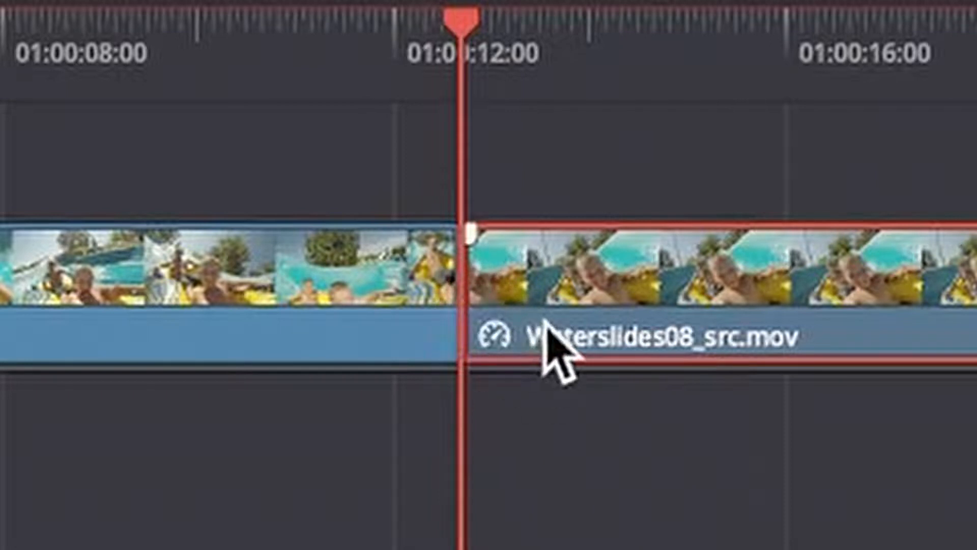
{"action": "scroll", "coordinate": [545, 321], "scroll_direction": "up", "scroll_amount": 3, "text": "shift"}
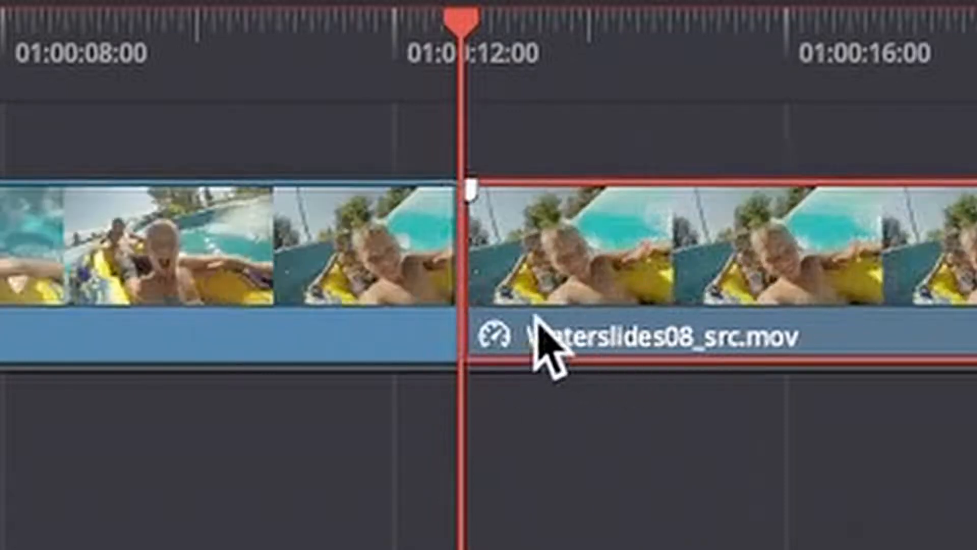
{"action": "scroll", "coordinate": [614, 303], "scroll_direction": "down", "scroll_amount": 2, "text": "shift"}
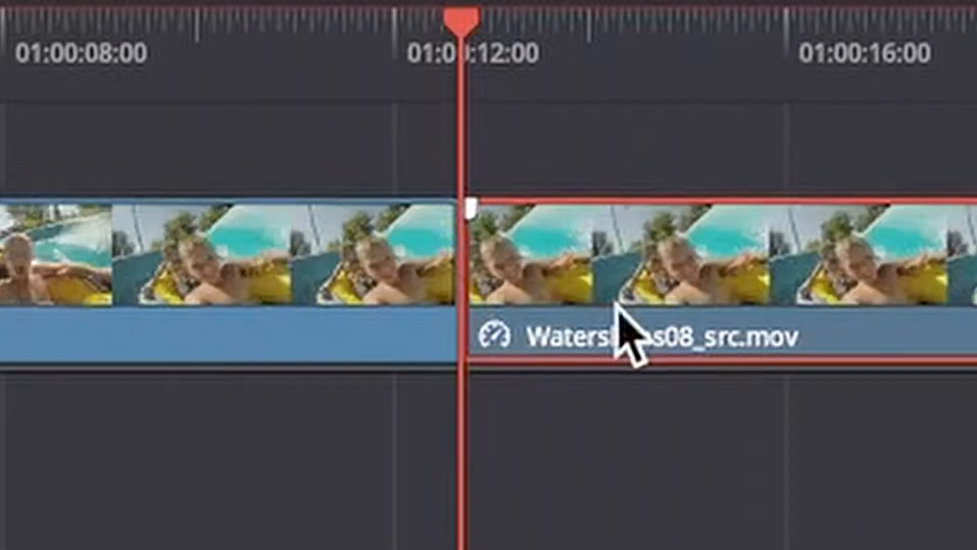
{"action": "key", "text": "super+z"}
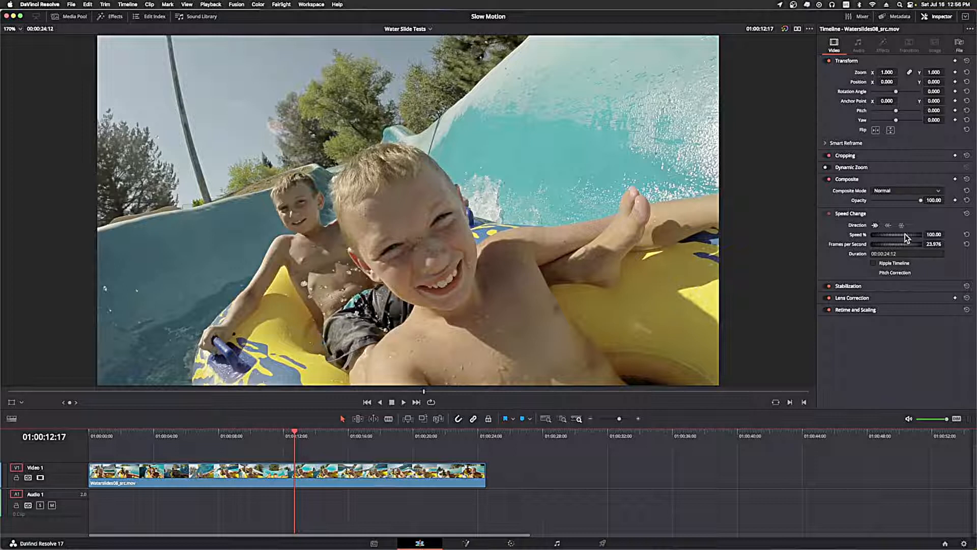
- Try adjusting the clip's speed percentage, undo it, and try adjusting its frames-per-second value
{"action": "left_click_drag", "start_coordinate": [902, 234], "coordinate": [931, 235]}
{"action": "key", "text": "super+z"}
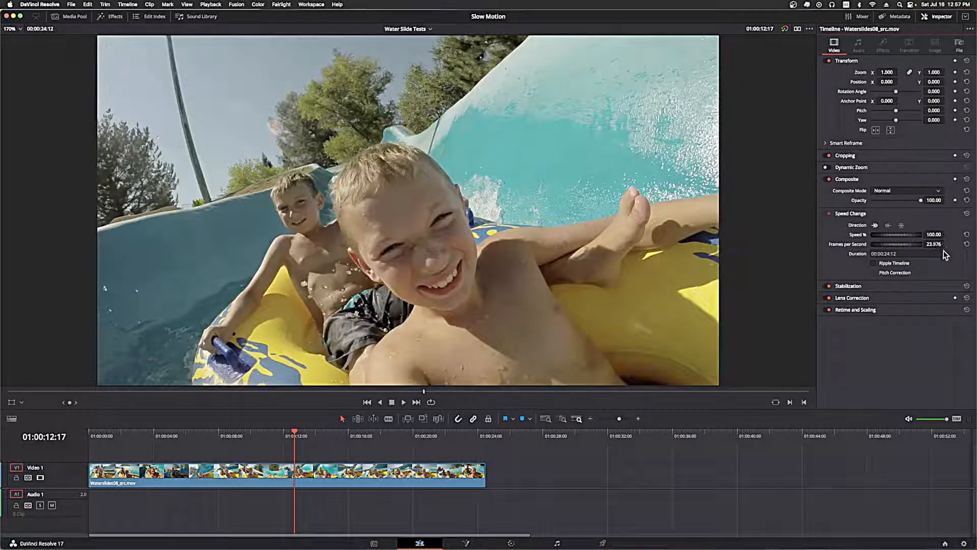
{"action": "left_click_drag", "start_coordinate": [933, 245], "coordinate": [947, 245]}
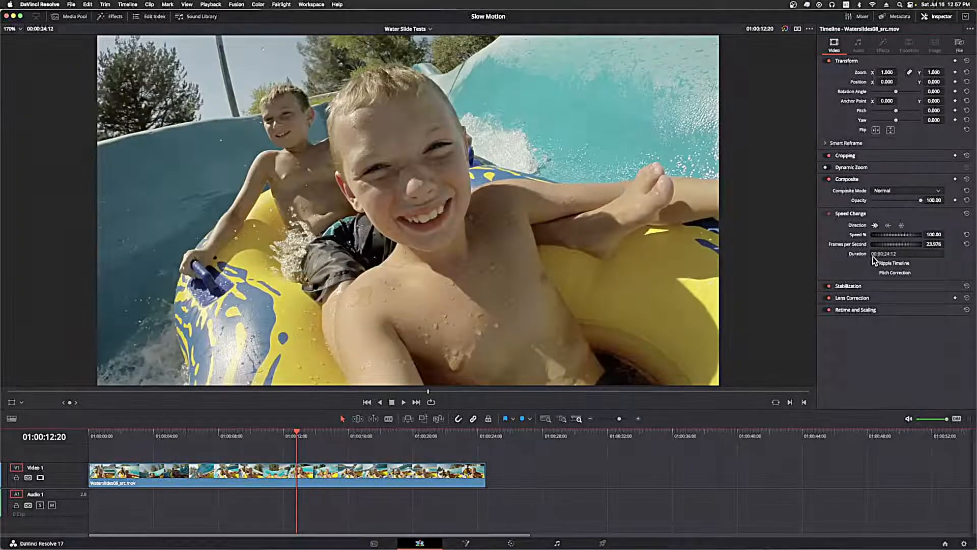
- Set the clip's speed to 133% and reset the speed change
{"action": "left_click_drag", "start_coordinate": [935, 234], "coordinate": [947, 235]}
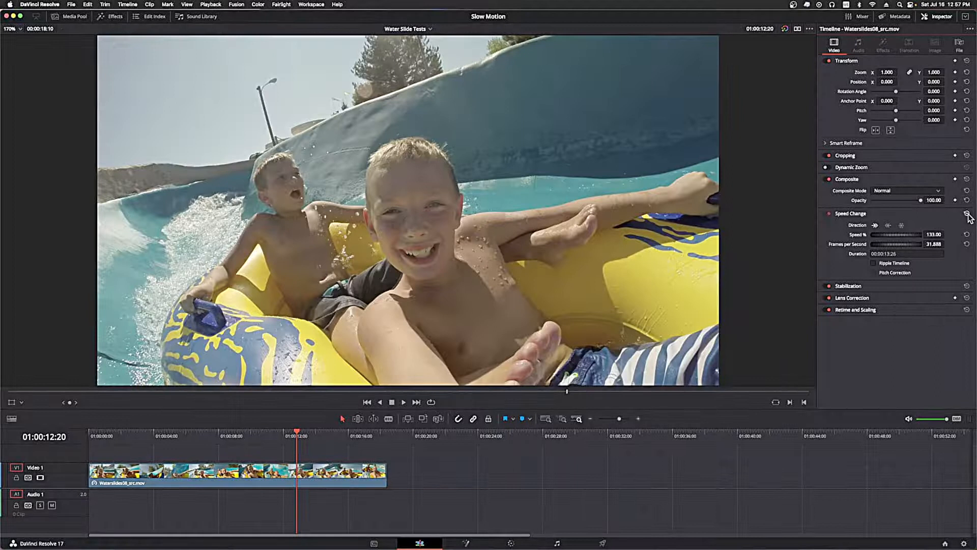
{"action": "left_click", "coordinate": [966, 214]}
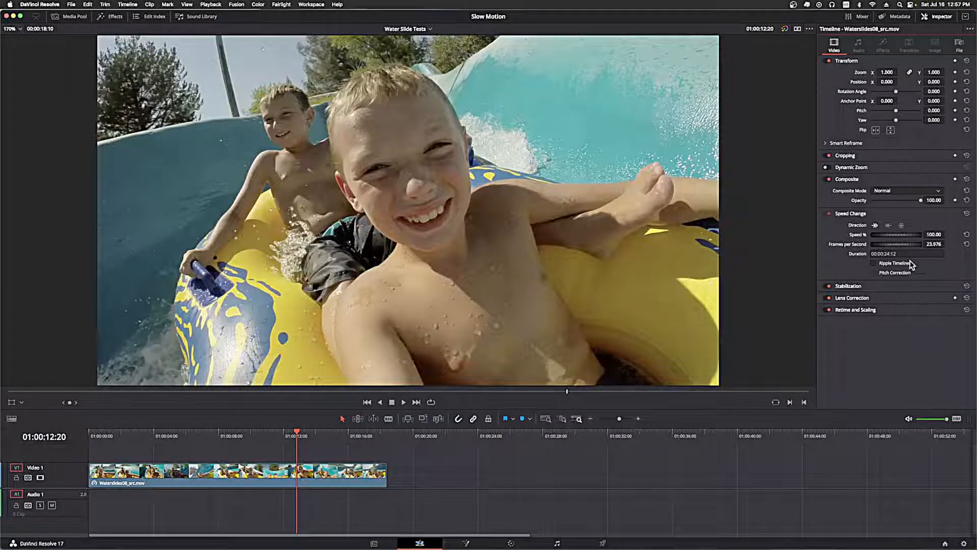
- Turn on Ripple Timeline and place a copy of the clip directly after the original, keeping the first clip selected
{"action": "left_click", "coordinate": [873, 263]}
{"action": "left_click_drag", "start_coordinate": [219, 476], "coordinate": [521, 481]}
{"action": "left_click", "coordinate": [355, 472]}
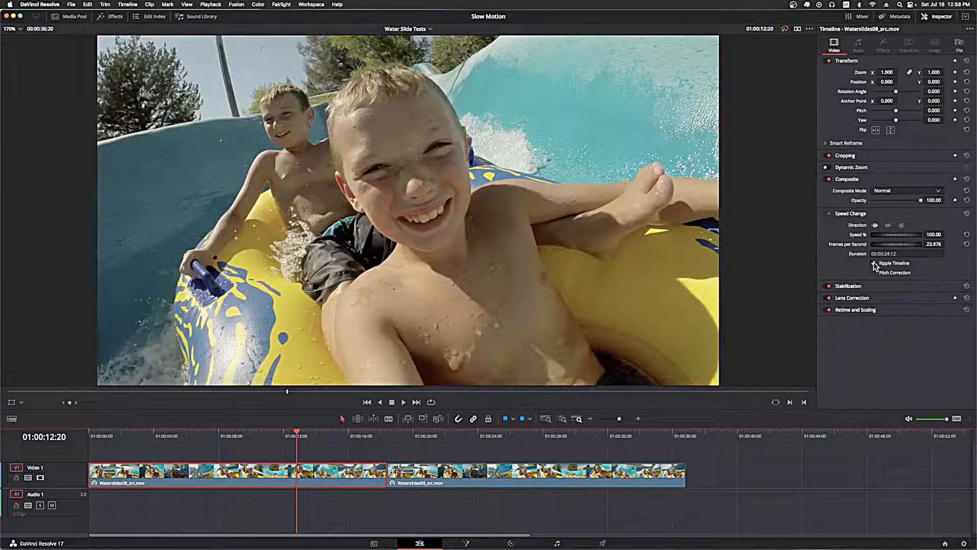
- Try a faster speed and a reversed speed of -70% on the first clip, resetting the speed change each time
{"action": "left_click_drag", "start_coordinate": [934, 234], "coordinate": [935, 237]}
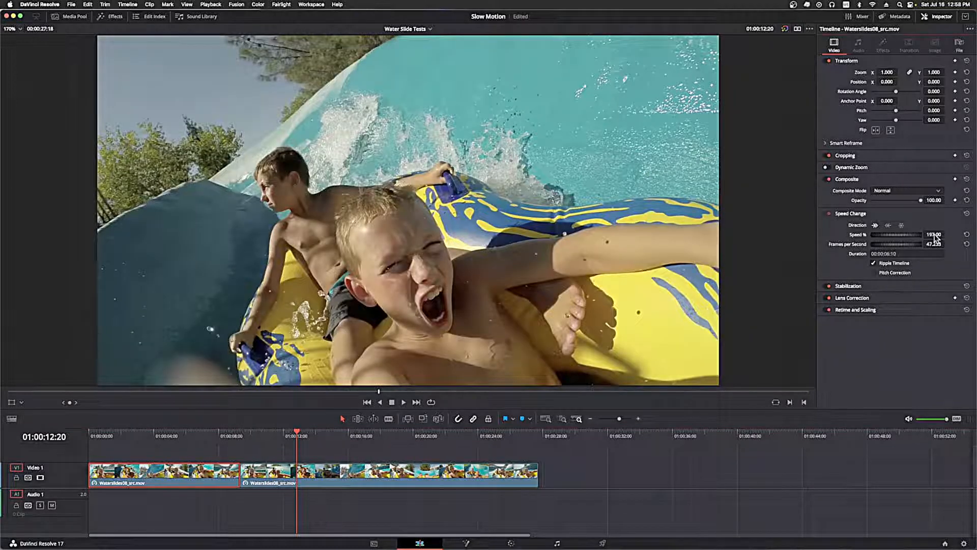
{"action": "left_click", "coordinate": [966, 213]}
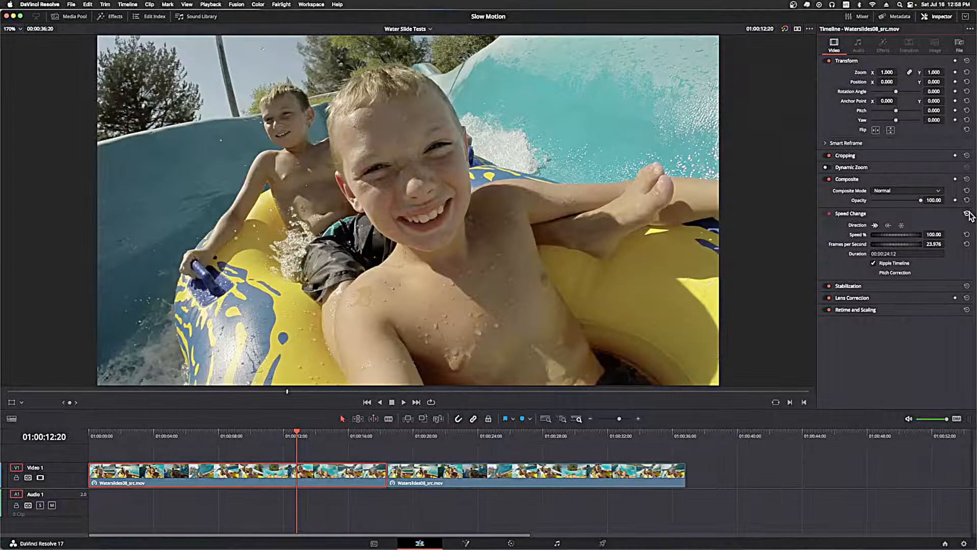
{"action": "left_click_drag", "start_coordinate": [934, 234], "coordinate": [934, 235]}
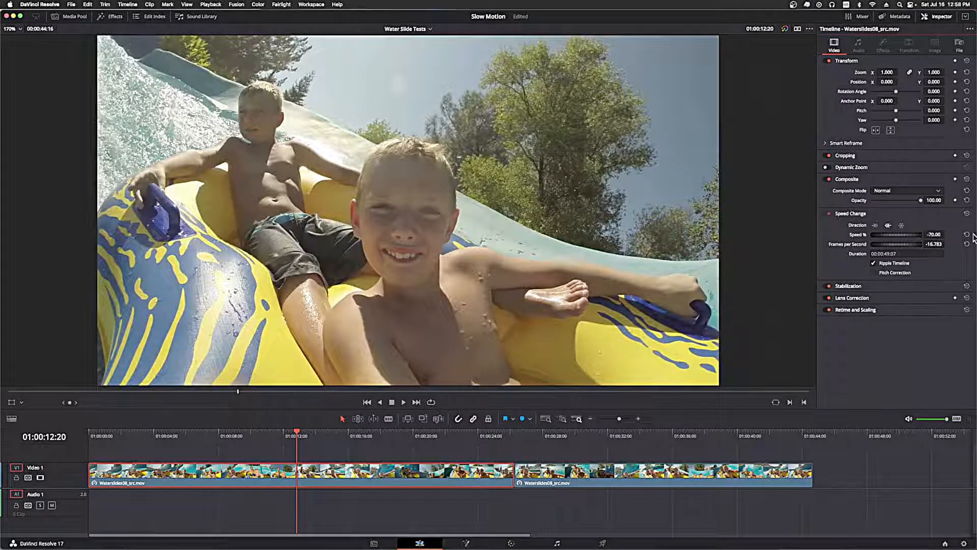
{"action": "left_click", "coordinate": [967, 213]}
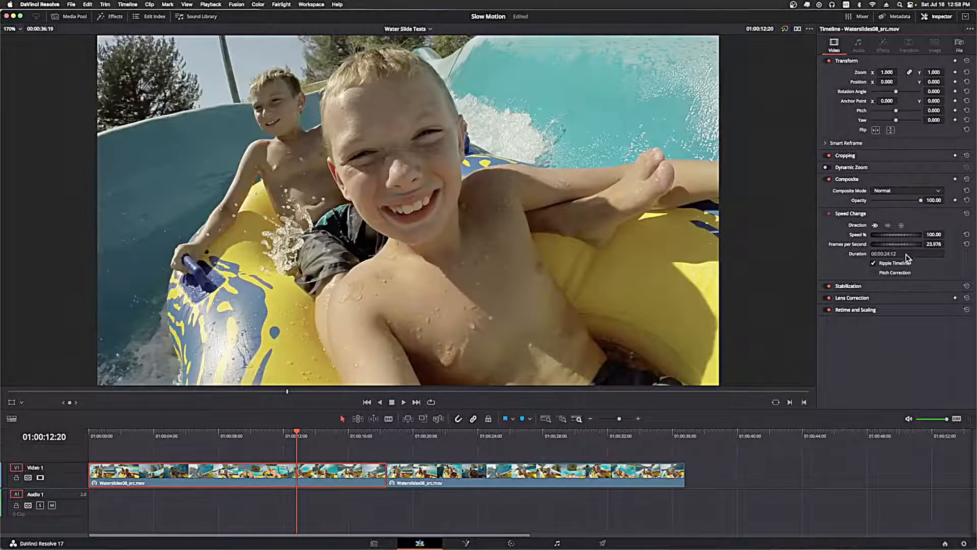
- Turn off Ripple Timeline, try a speed of 195% on the first clip, and undo that speed change
{"action": "left_click", "coordinate": [873, 263]}
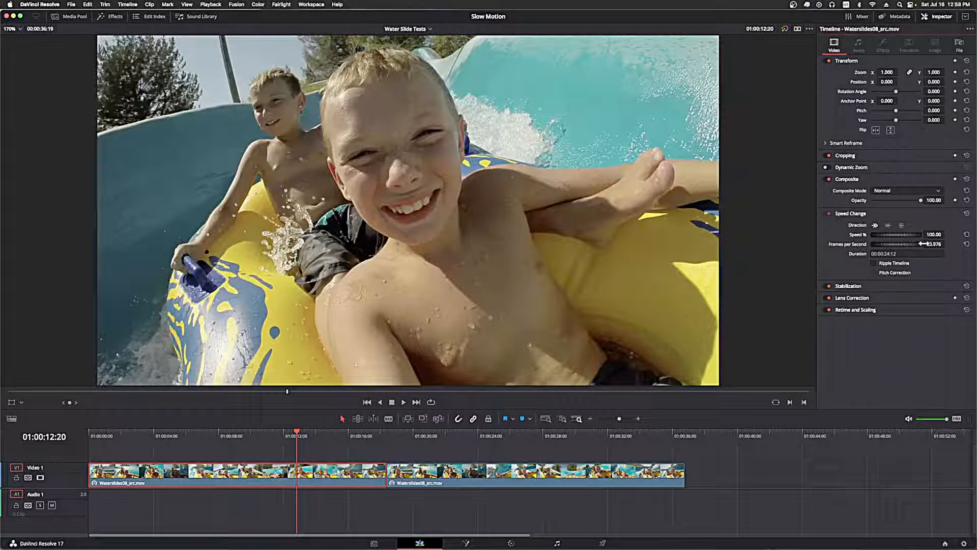
{"action": "left_click_drag", "start_coordinate": [946, 234], "coordinate": [950, 234]}
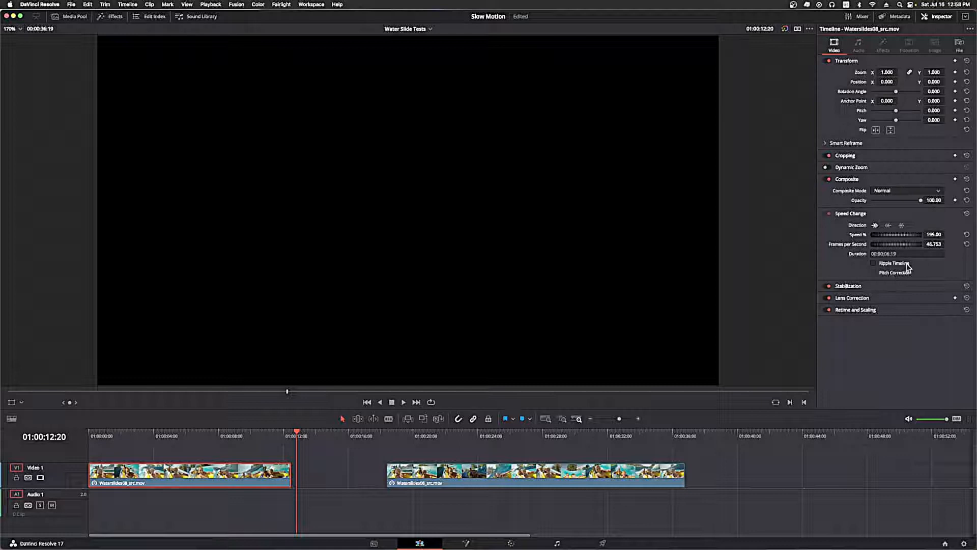
{"action": "key", "text": "super+z"}
{"action": "key", "text": "super+z"}
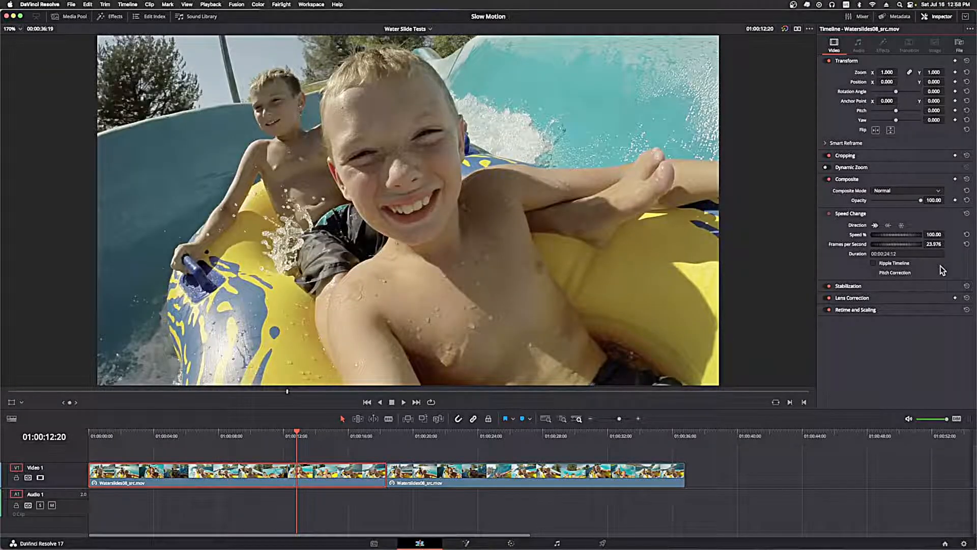
- Undo the earlier speed changes and the clip duplication back to the single clip at its original length
{"action": "key", "text": "super+z"}
{"action": "key", "text": "super+z"}
{"action": "key", "text": "super+z"}
{"action": "key", "text": "super+z"}
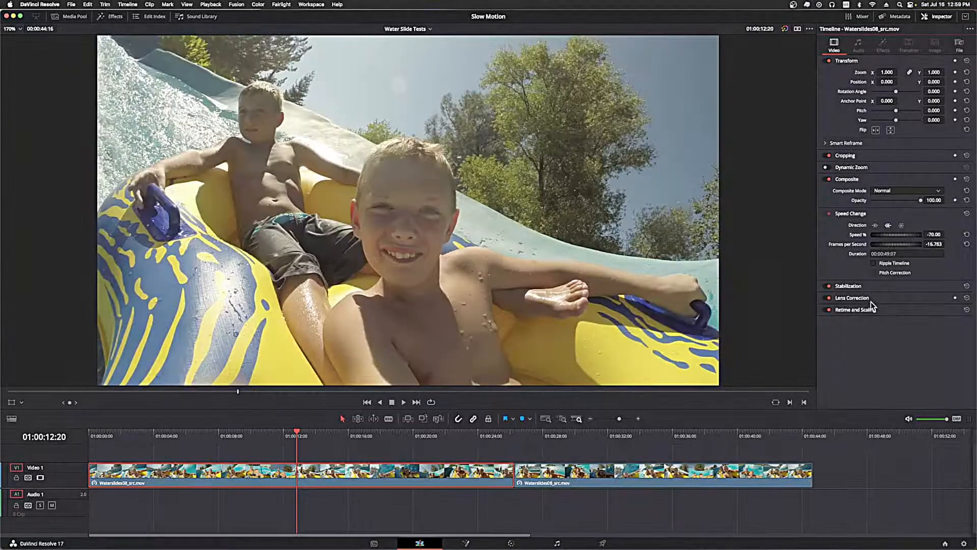
{"action": "key", "text": "super+z"}
{"action": "key", "text": "super+z"}
{"action": "key", "text": "super+z"}
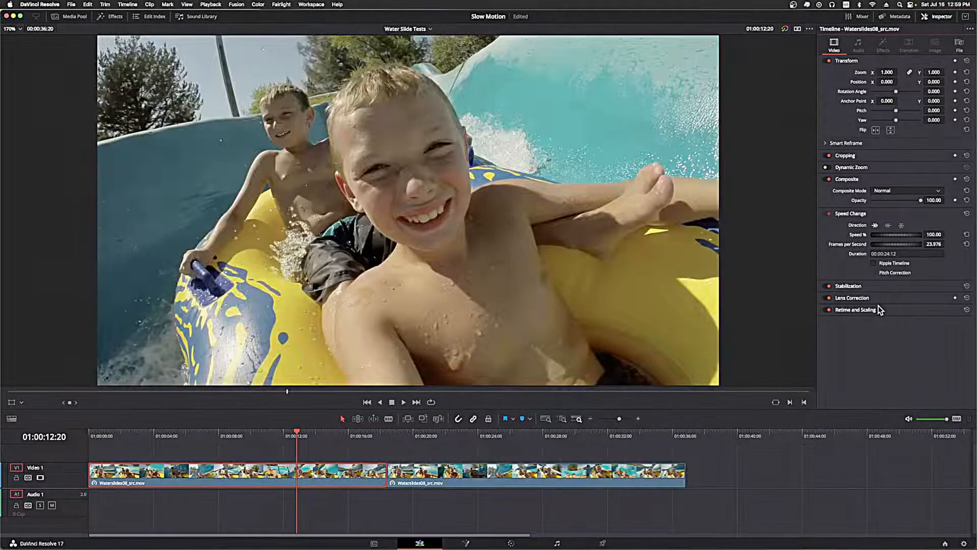
{"action": "key", "text": "super+z"}
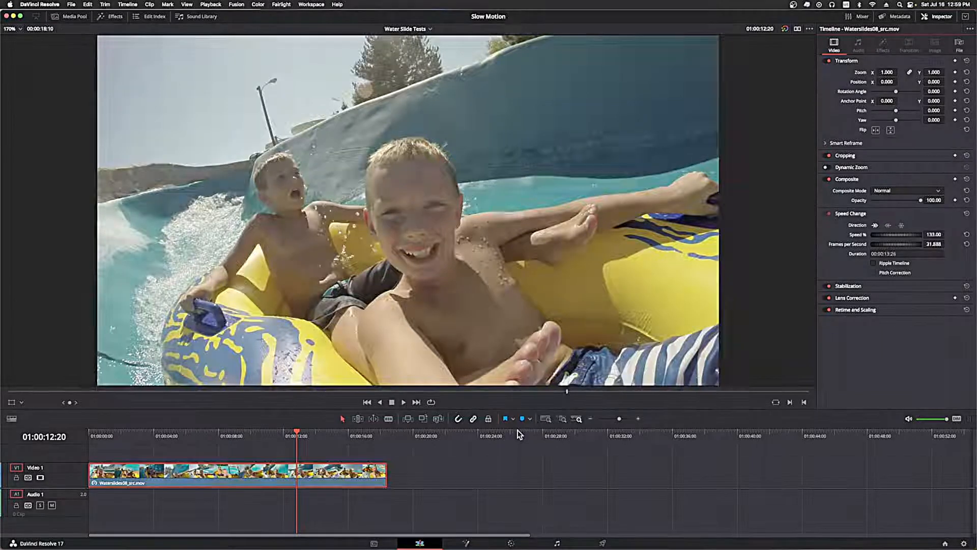
{"action": "key", "text": "super+z"}
- Save the project
{"action": "key", "text": "super+s"}
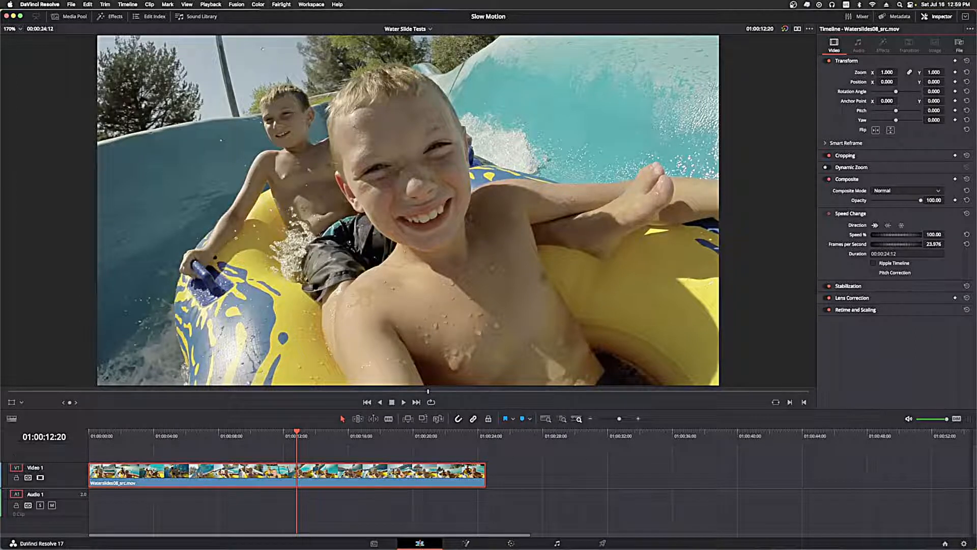
- Collapse the clip's Speed Change and Transform settings and expand its Retime and Scaling settings
{"action": "left_click", "coordinate": [855, 214]}
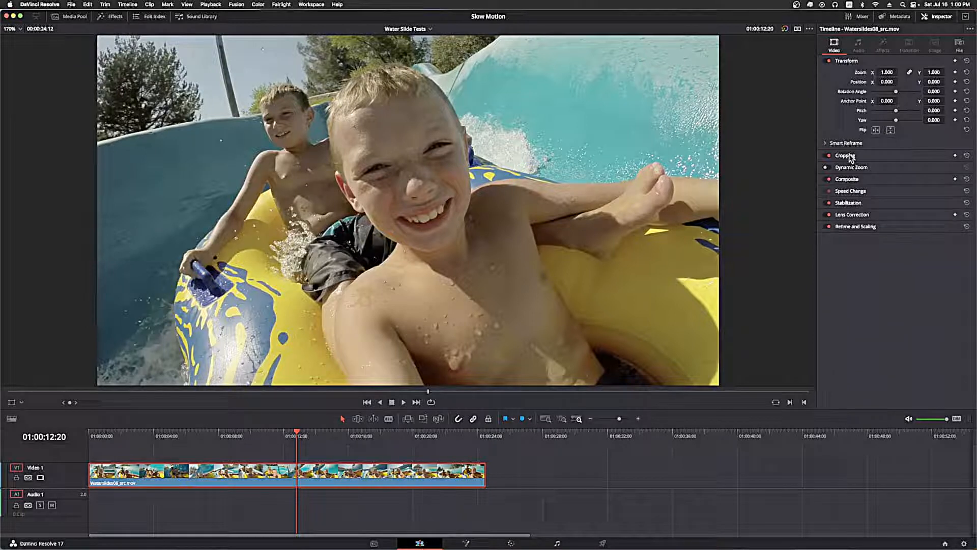
{"action": "left_click", "coordinate": [848, 61]}
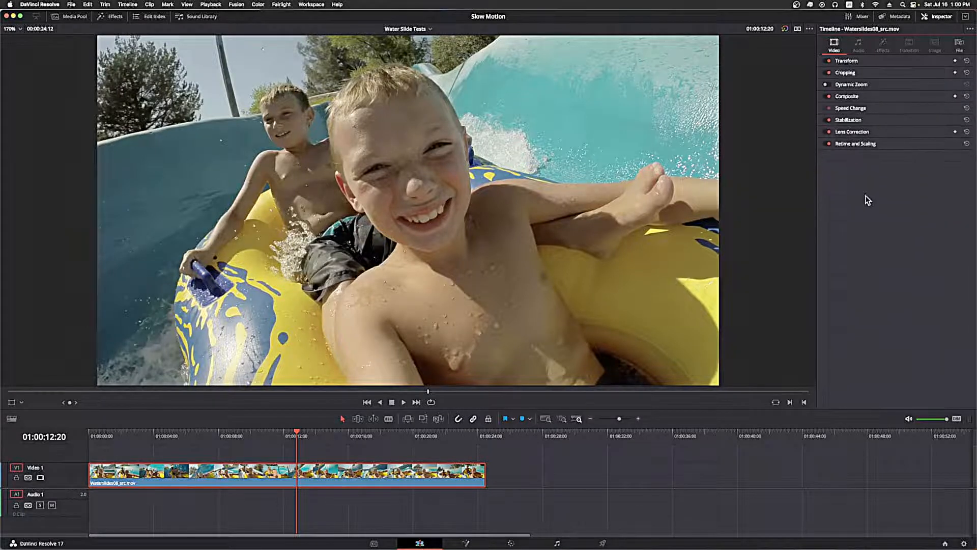
{"action": "left_click", "coordinate": [868, 145]}
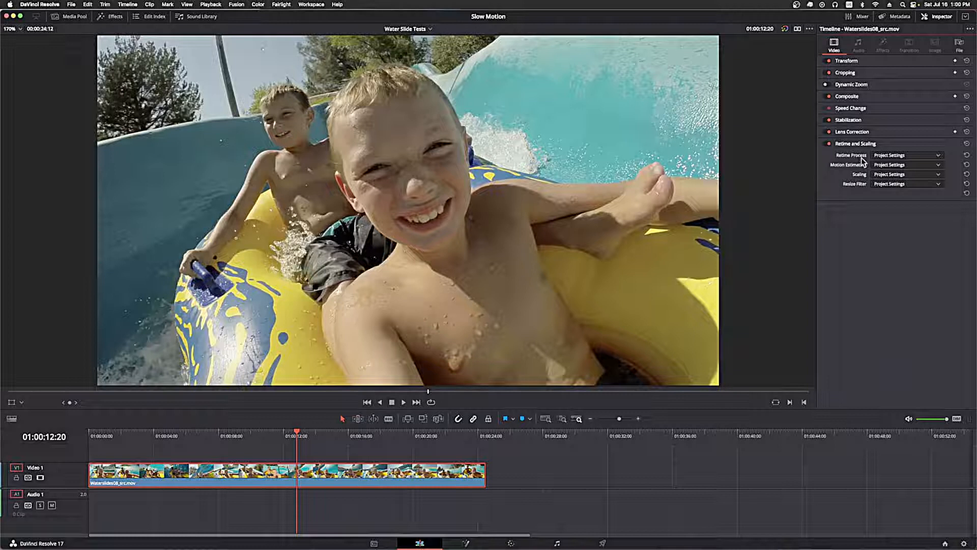
- Review the Retime Process choices and look at the project settings, leaving both without making changes
{"action": "left_click", "coordinate": [902, 155]}
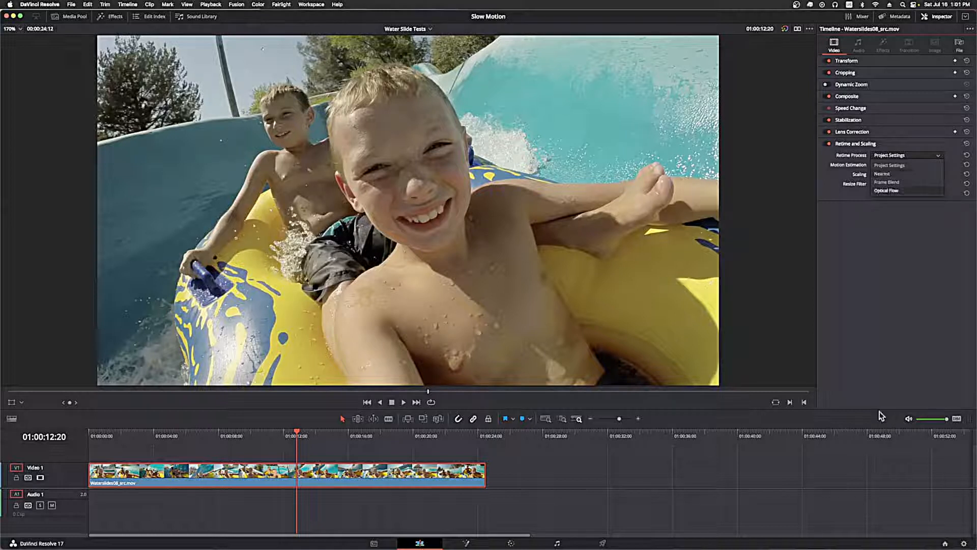
{"action": "left_click", "coordinate": [965, 545]}
{"action": "left_click", "coordinate": [965, 544]}
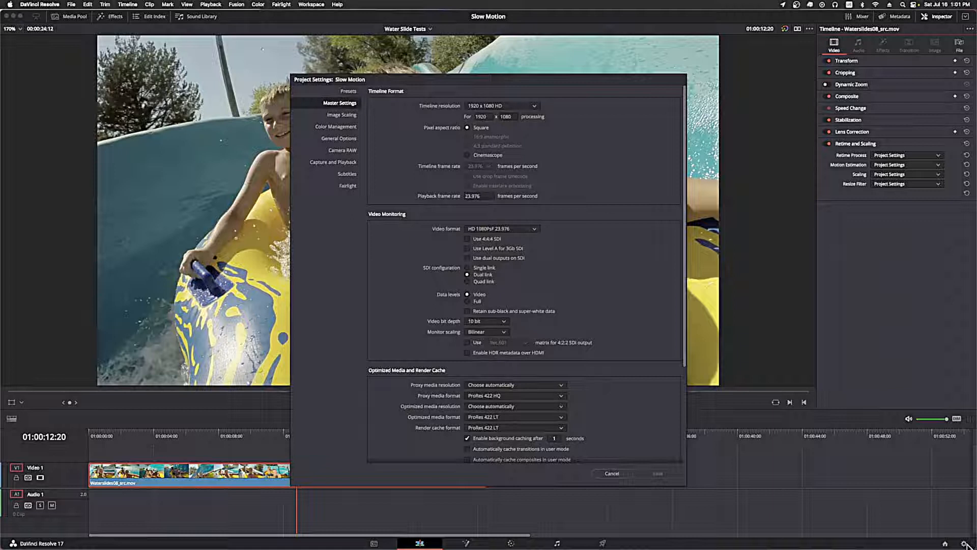
{"action": "left_click", "coordinate": [613, 473]}
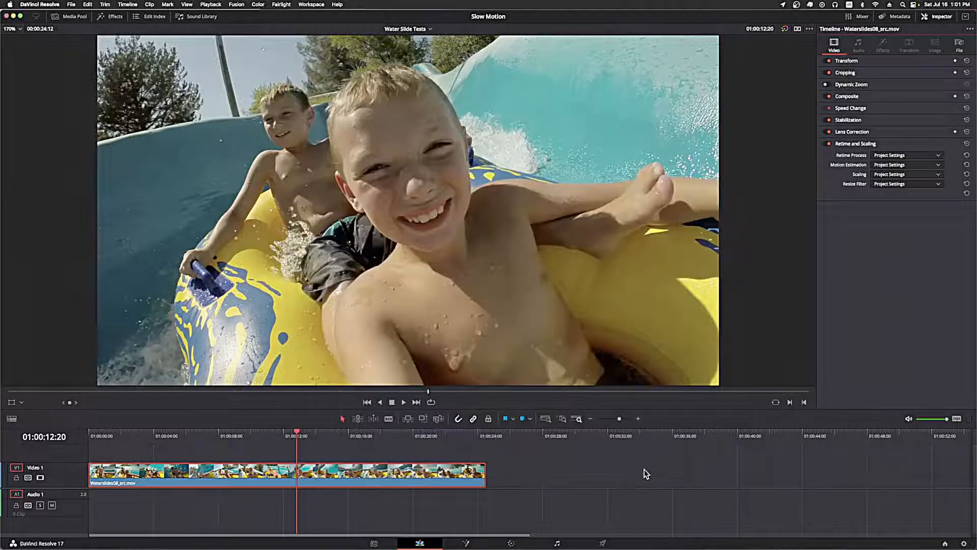
{"action": "left_click", "coordinate": [918, 155]}
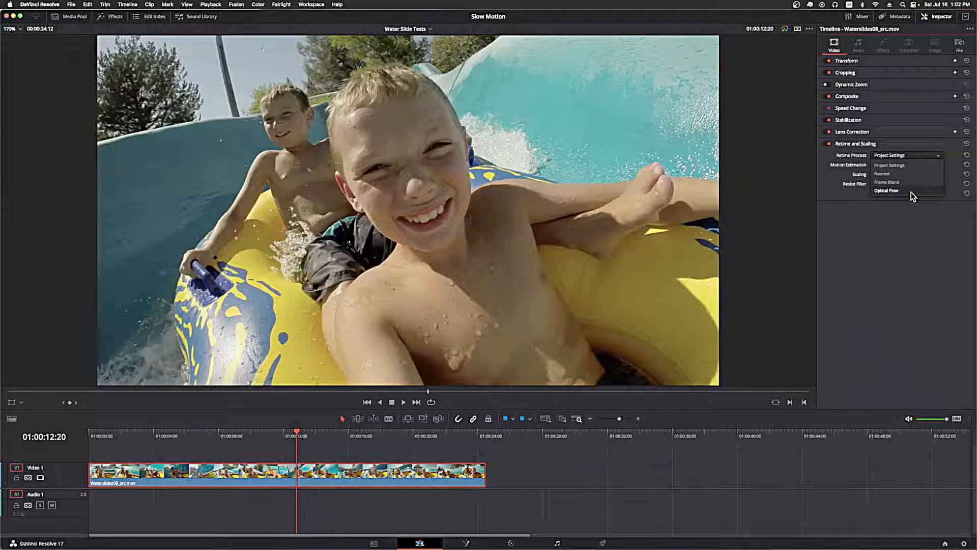
{"action": "key", "text": "Escape"}
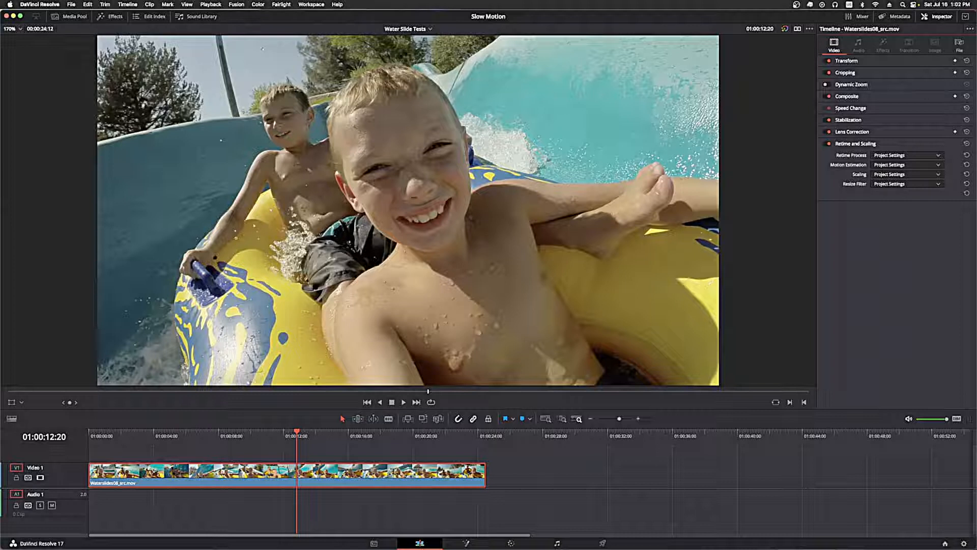
- Try Optical Flow as the clip's Retime Process and look through the Motion Estimation choices
{"action": "left_click", "coordinate": [931, 160]}
{"action": "left_click", "coordinate": [890, 191]}
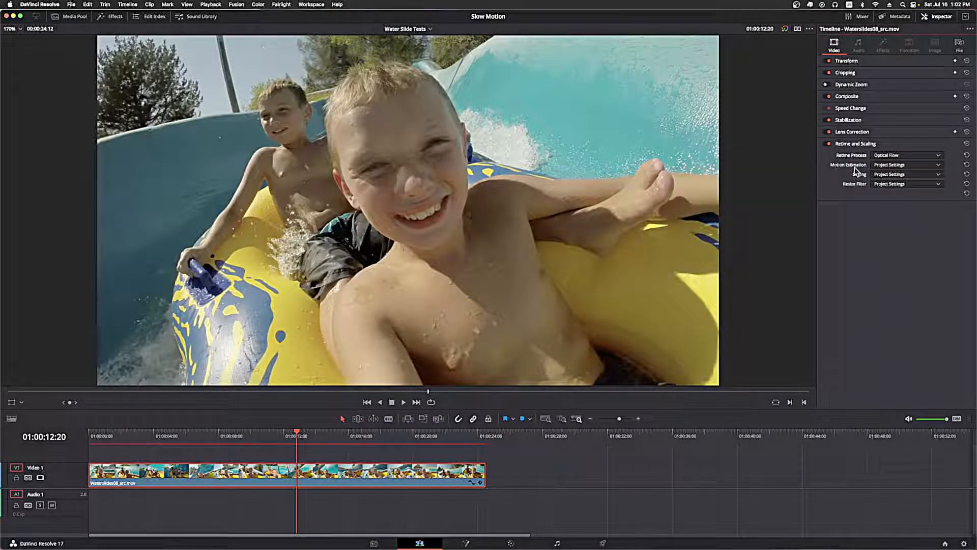
{"action": "left_click", "coordinate": [910, 166]}
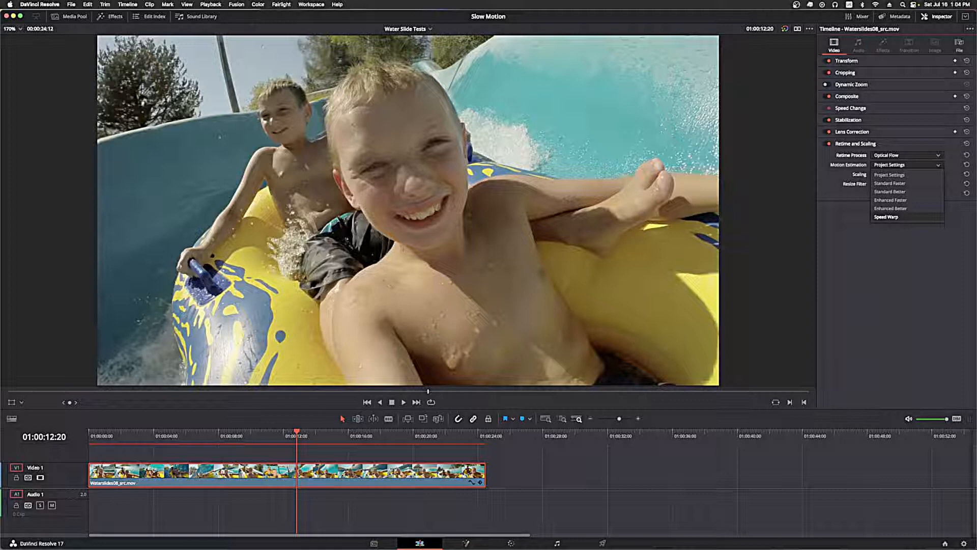
{"action": "left_click", "coordinate": [915, 237]}
- Try the Nearest retime process on the clip and switch to Optical Flow with Speed Warp motion estimation
{"action": "left_click", "coordinate": [910, 159]}
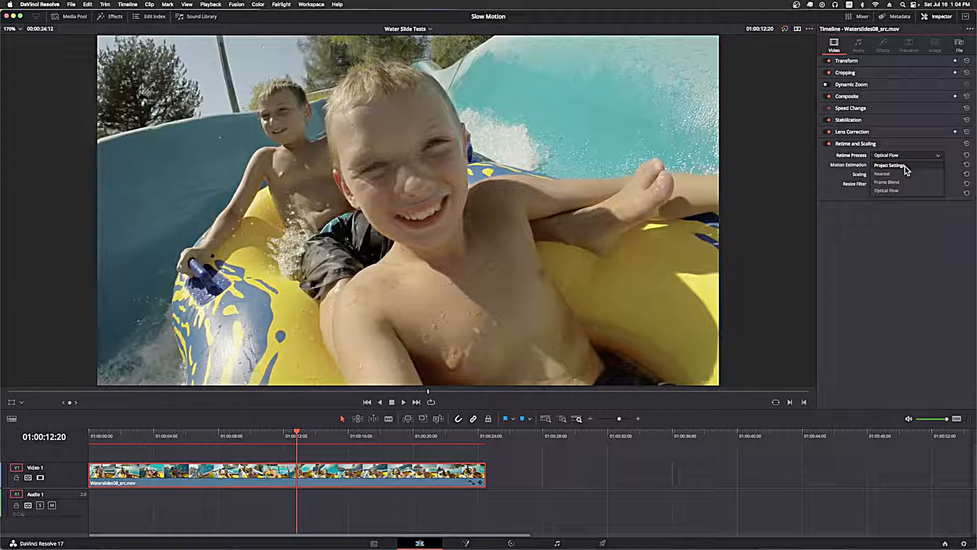
{"action": "left_click", "coordinate": [880, 174]}
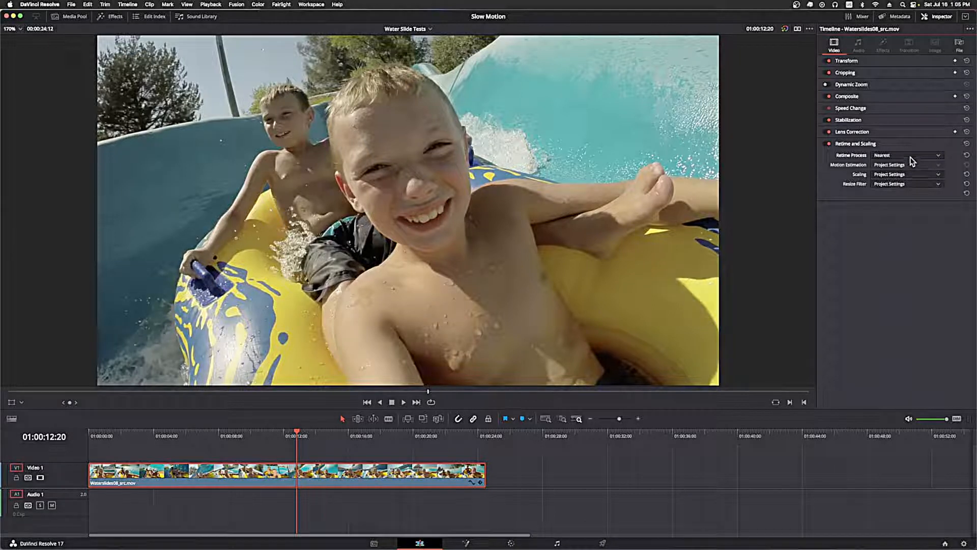
{"action": "left_click", "coordinate": [911, 157]}
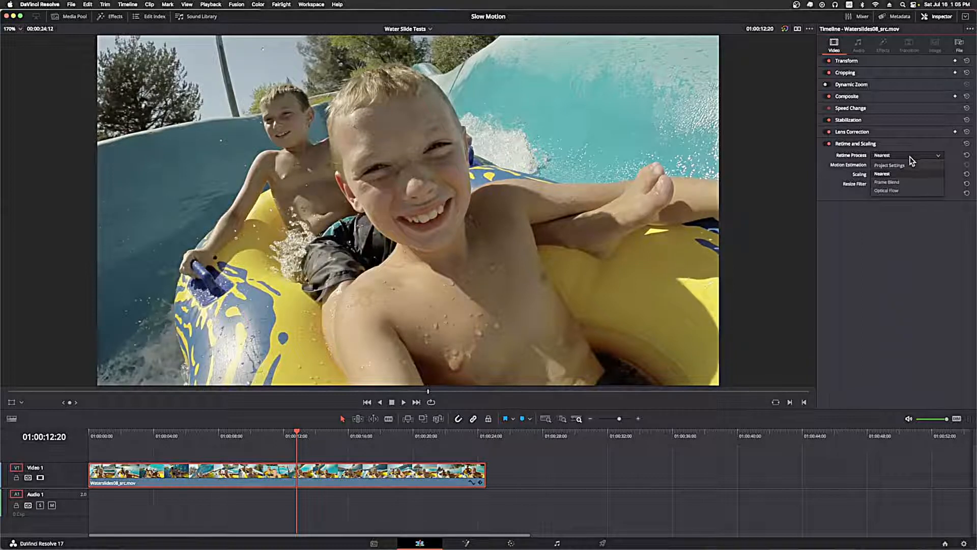
{"action": "left_click", "coordinate": [902, 192]}
{"action": "left_click", "coordinate": [909, 165]}
{"action": "left_click", "coordinate": [908, 217]}
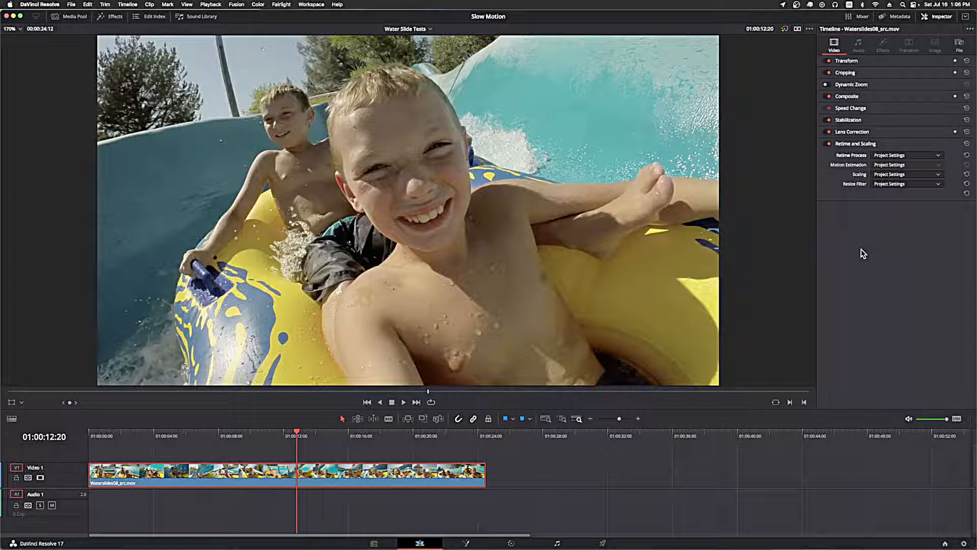
- Set the Render Cache mode to Smart and check which mode is selected
{"action": "left_click", "coordinate": [211, 5]}
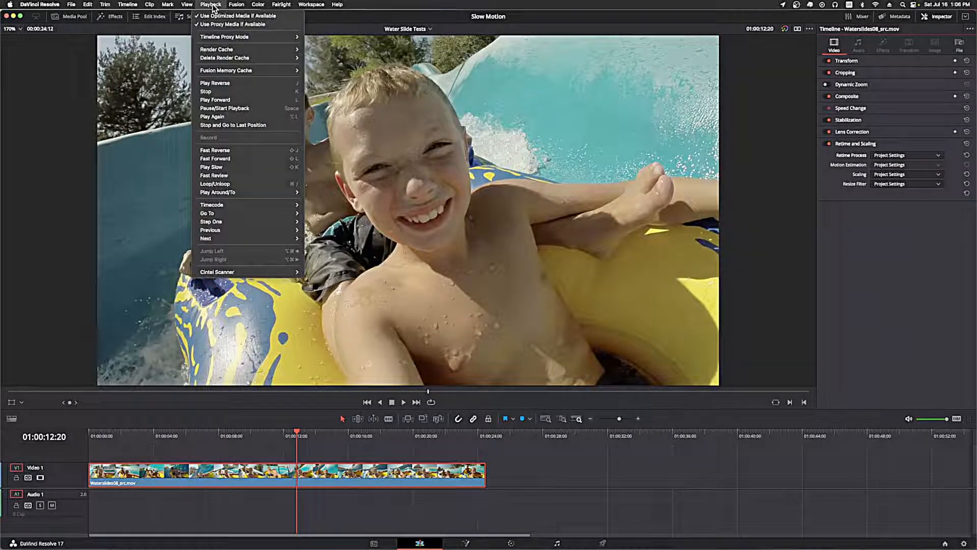
{"action": "mouse_move", "coordinate": [211, 50]}
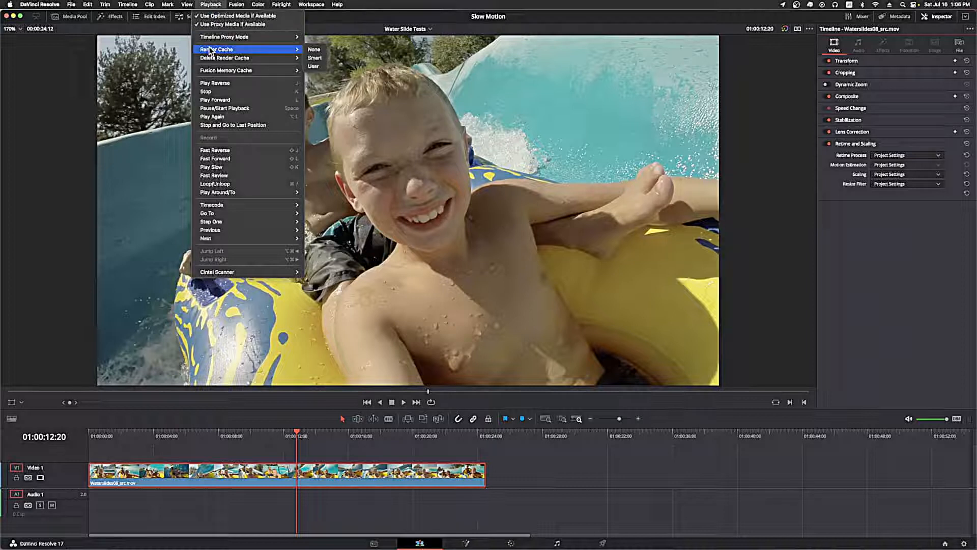
{"action": "left_click", "coordinate": [315, 58]}
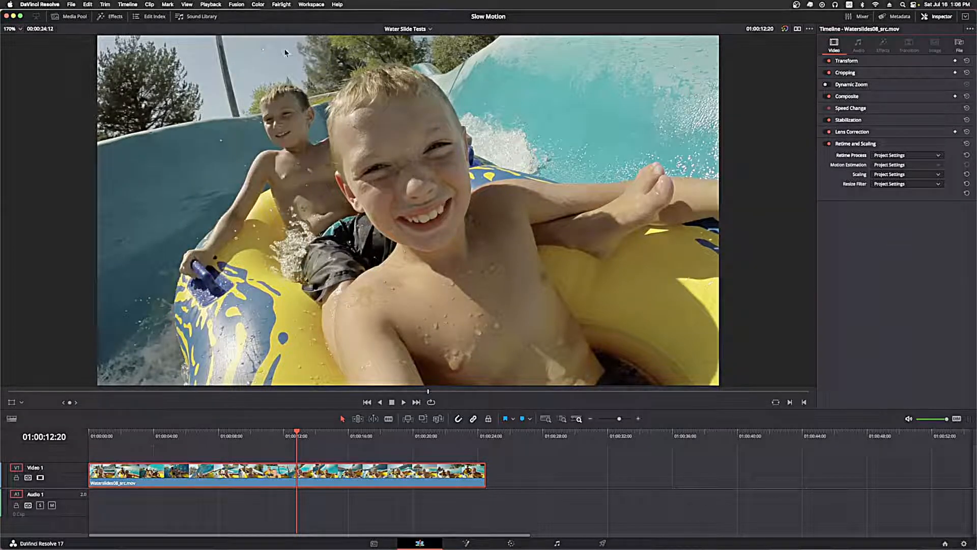
{"action": "left_click", "coordinate": [211, 4]}
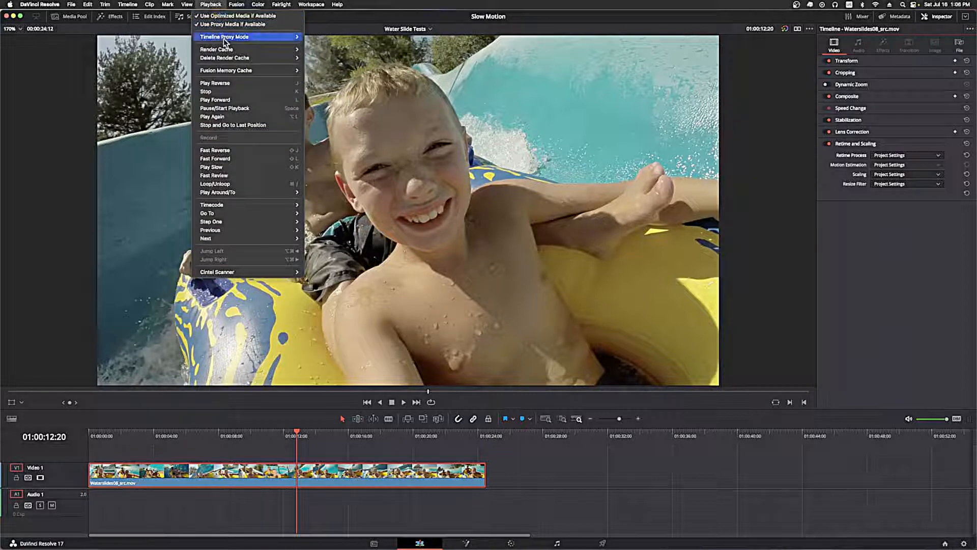
{"action": "mouse_move", "coordinate": [229, 50]}
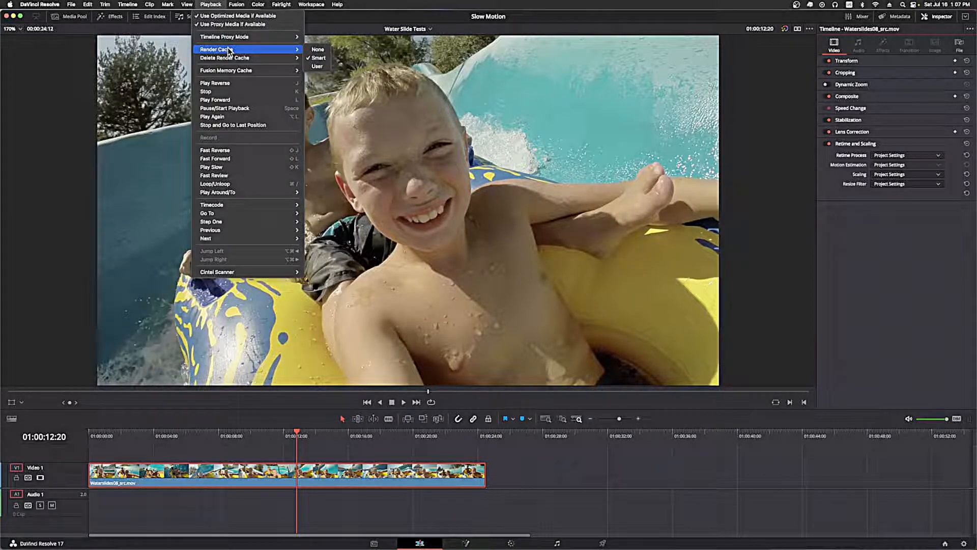
{"action": "left_click", "coordinate": [213, 4]}
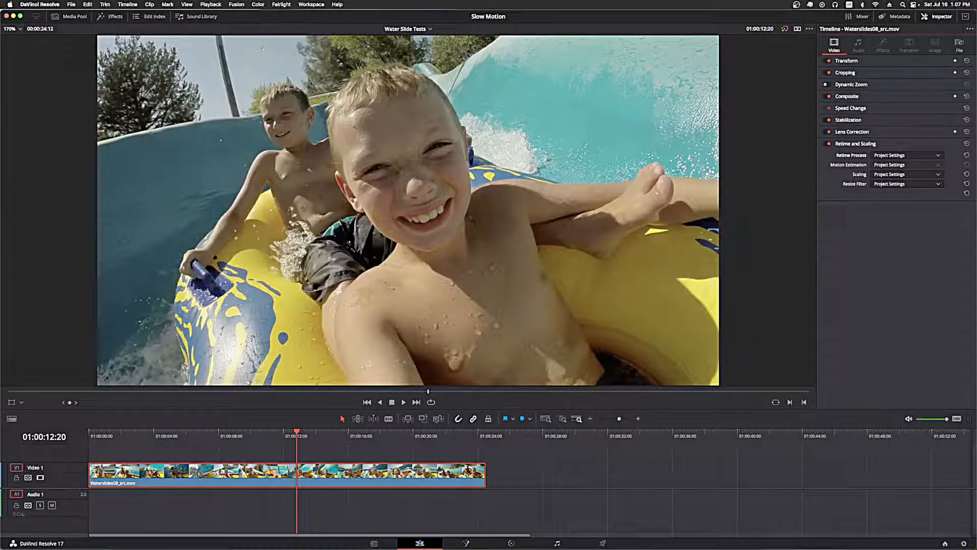
- Play the Water Slide timeline from its start to about 01:00:20:19 and enlarge the timeline view
{"action": "right_click", "coordinate": [252, 470]}
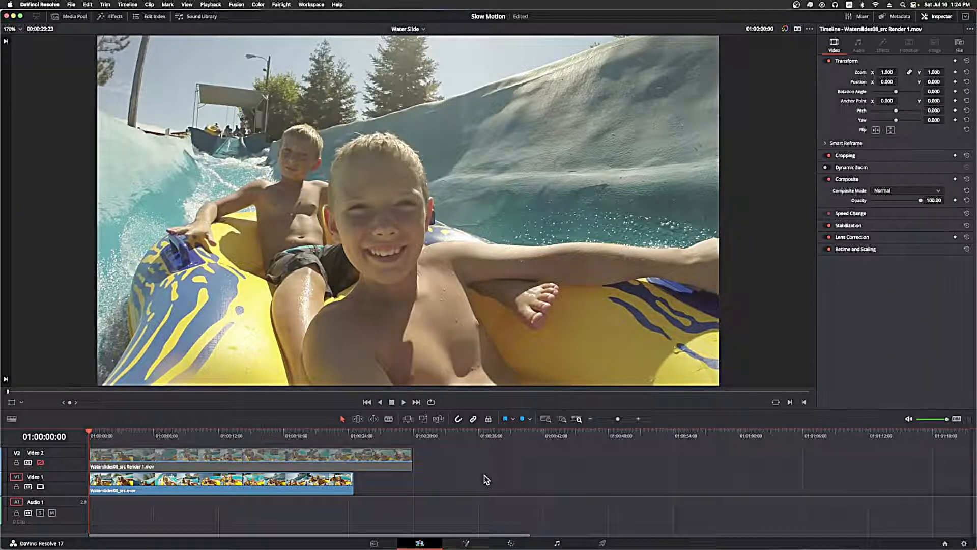
{"action": "key", "text": "space"}
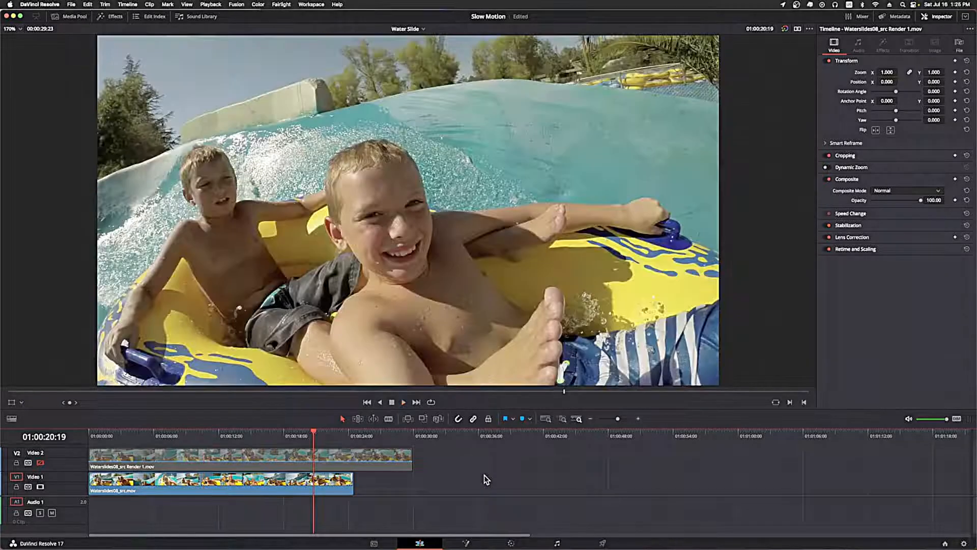
{"action": "key", "text": "super+equal"}
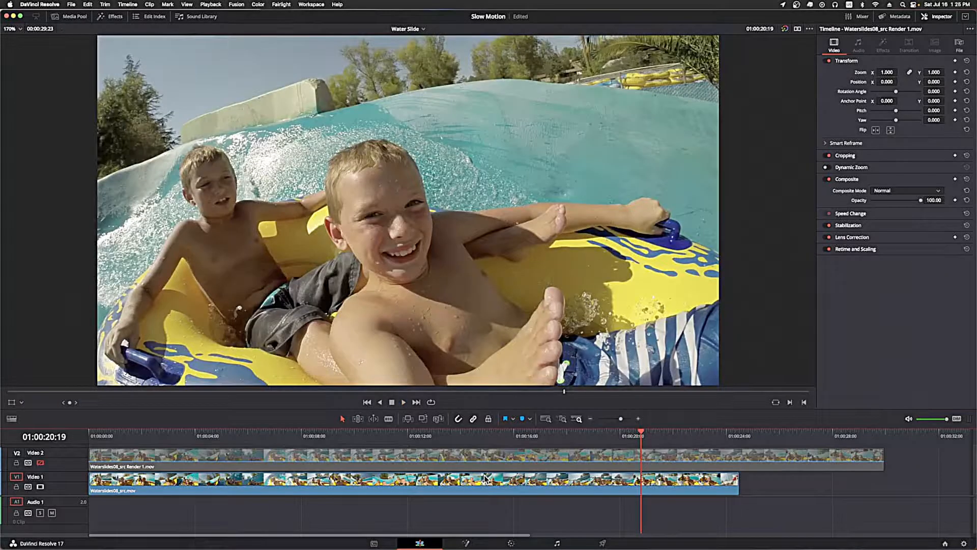
- Set the Render Cache mode to None
{"action": "left_click", "coordinate": [218, 4]}
{"action": "mouse_move", "coordinate": [234, 50]}
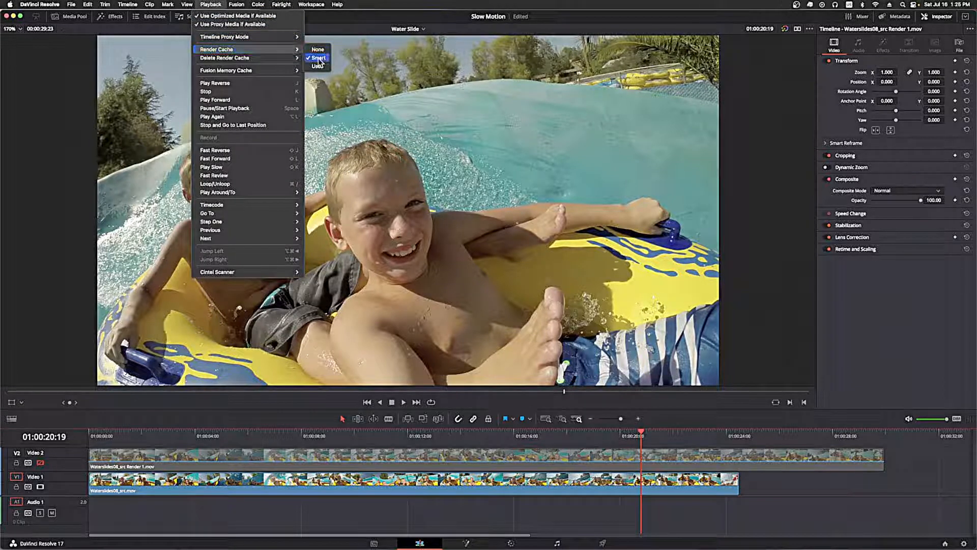
{"action": "left_click", "coordinate": [318, 50]}
- Show the retime controls on the Waterslides08_src.mov clip on Video 1
{"action": "right_click", "coordinate": [428, 481]}
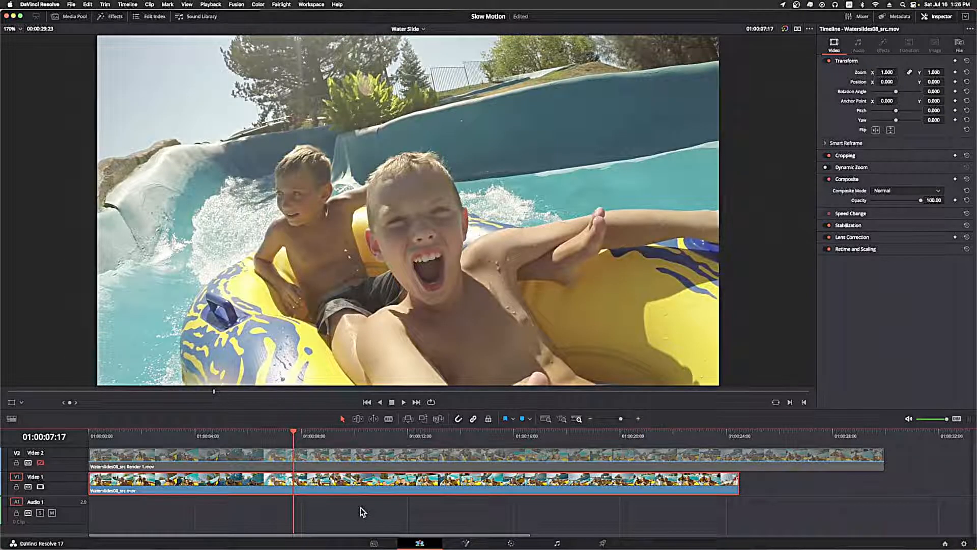
{"action": "key", "text": "super+r"}
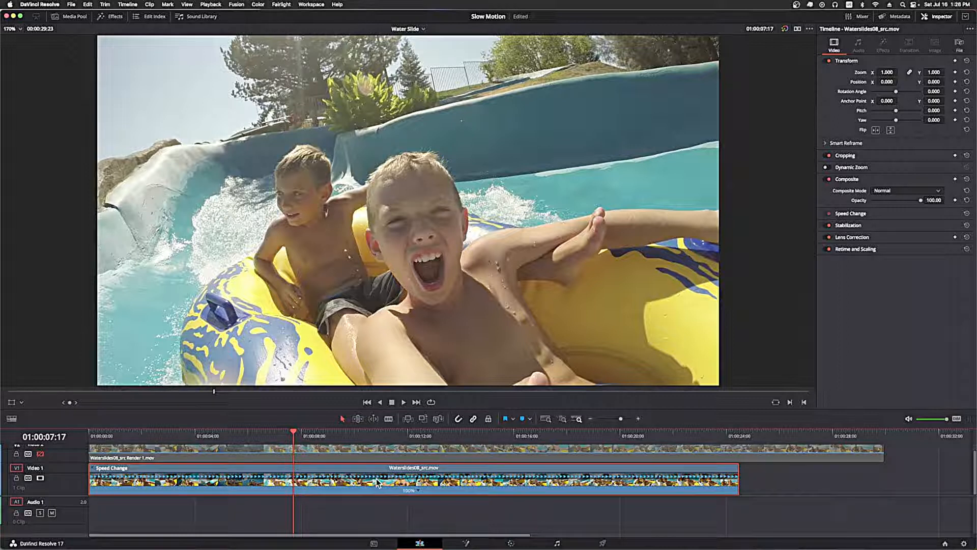
- Try stretching the Video 1 clip to about 95% speed and shortening it to 227%, undoing each change
{"action": "left_click_drag", "start_coordinate": [738, 467], "coordinate": [773, 468]}
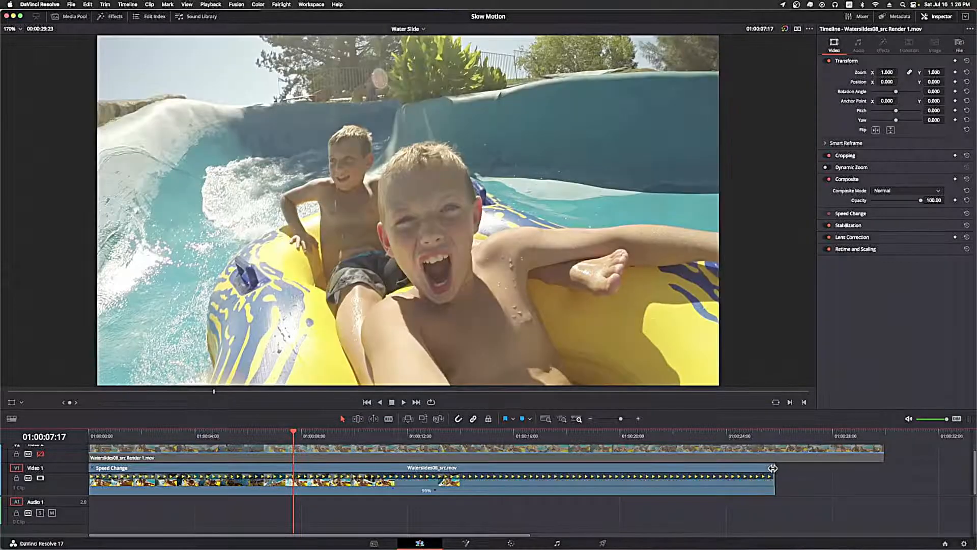
{"action": "key", "text": "cmd+z"}
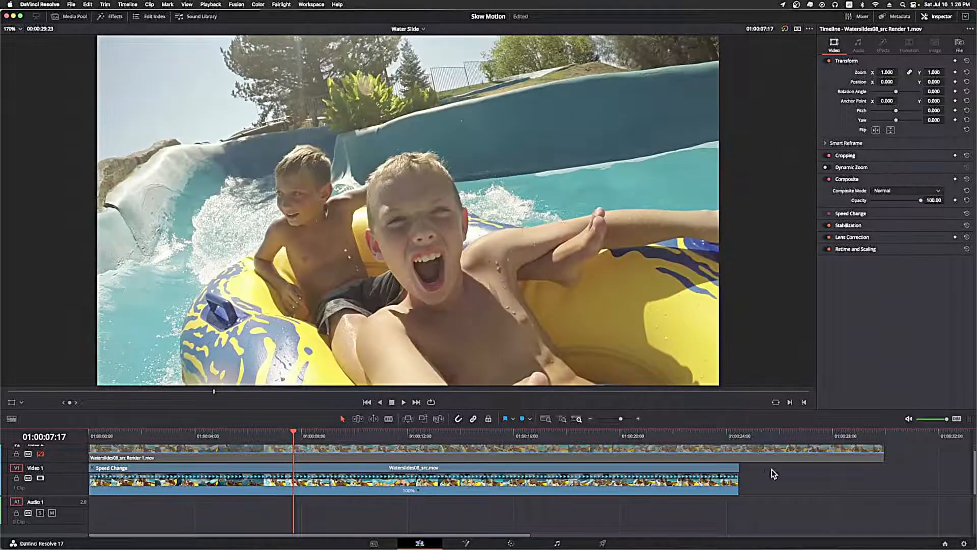
{"action": "left_click_drag", "start_coordinate": [737, 469], "coordinate": [375, 468]}
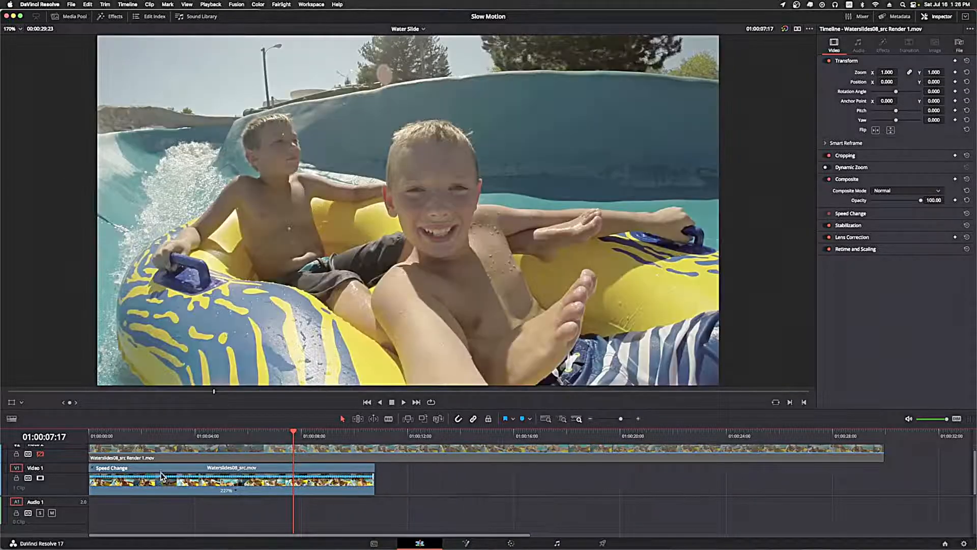
{"action": "key", "text": "cmd+z"}
- Add a speed point to the Video 1 clip at 01:00:06:21
{"action": "left_click_drag", "start_coordinate": [294, 432], "coordinate": [273, 434]}
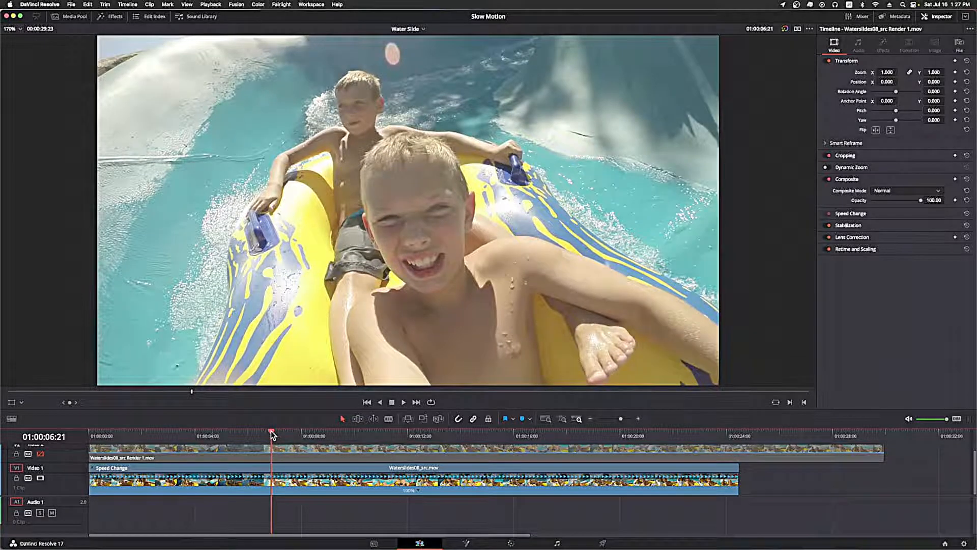
{"action": "left_click", "coordinate": [410, 490]}
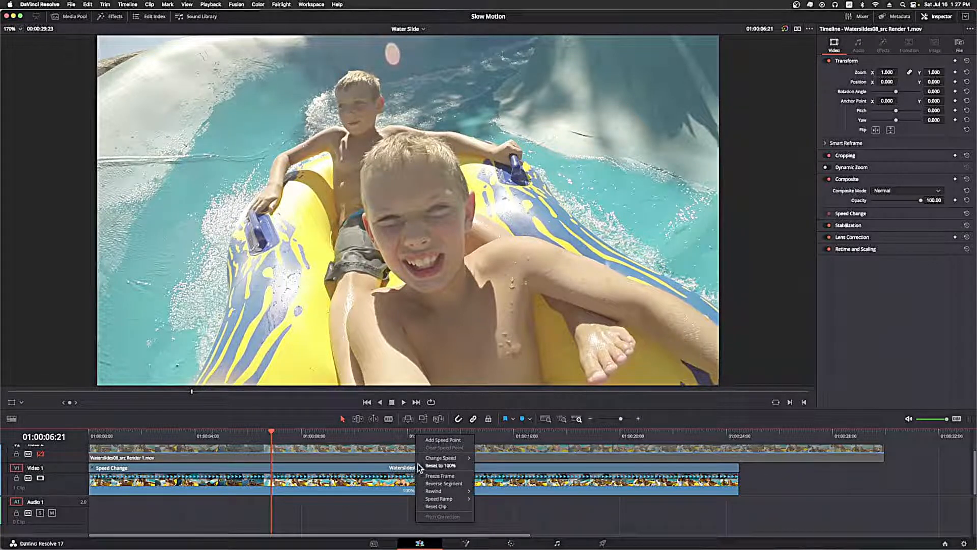
{"action": "mouse_move", "coordinate": [428, 458]}
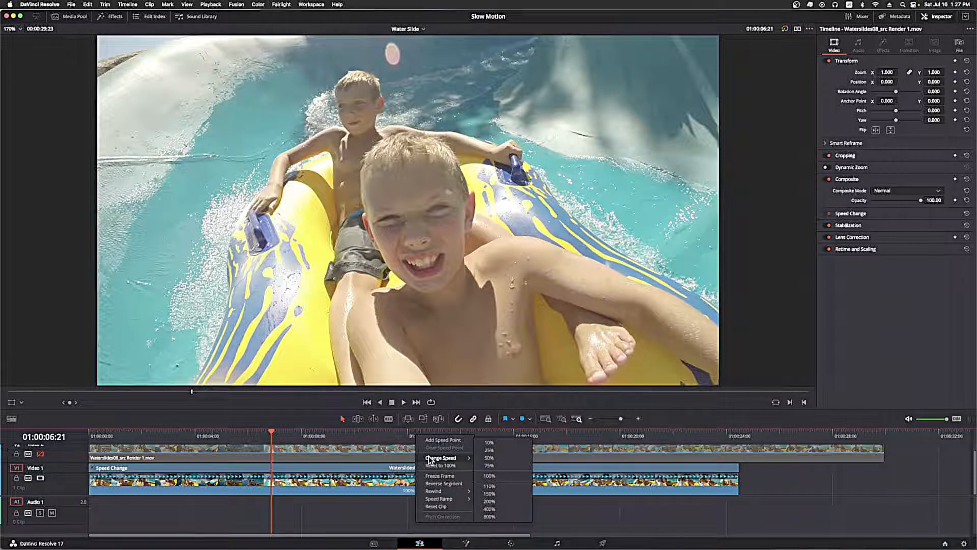
{"action": "left_click", "coordinate": [419, 490]}
{"action": "left_click", "coordinate": [418, 490]}
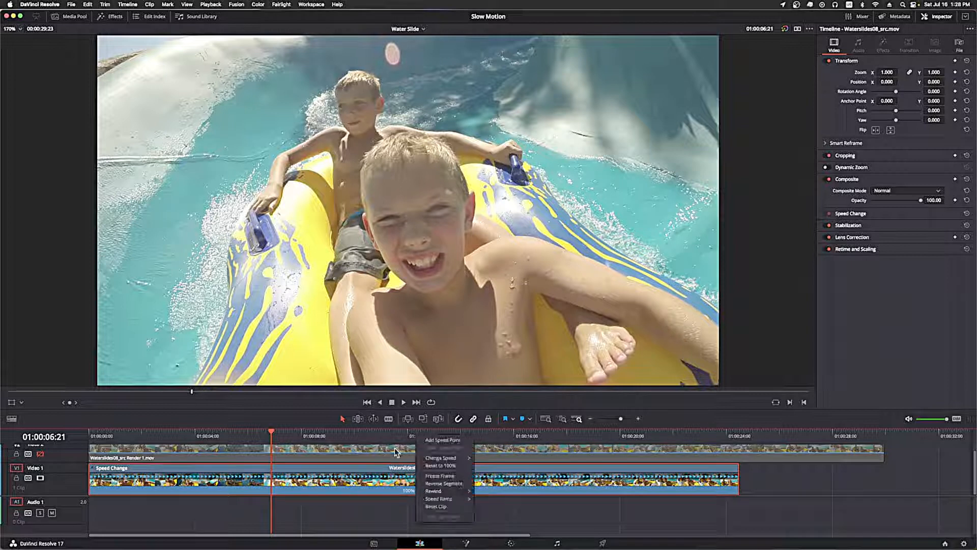
{"action": "left_click", "coordinate": [431, 441]}
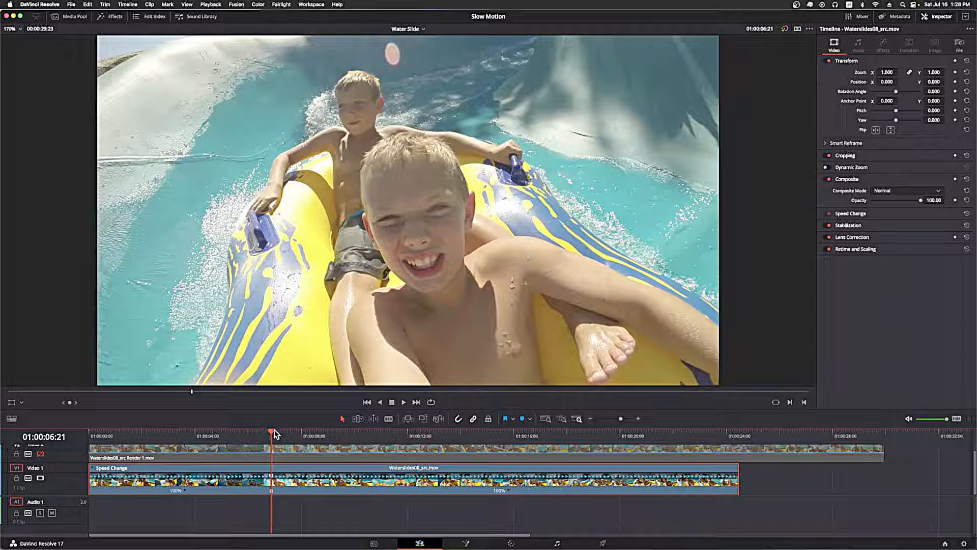
- Add a second speed point to the Waterslides08_src.mov clip on Video 1 at 01:00:09:02
{"action": "left_click_drag", "start_coordinate": [276, 431], "coordinate": [329, 438]}
{"action": "left_click", "coordinate": [509, 489]}
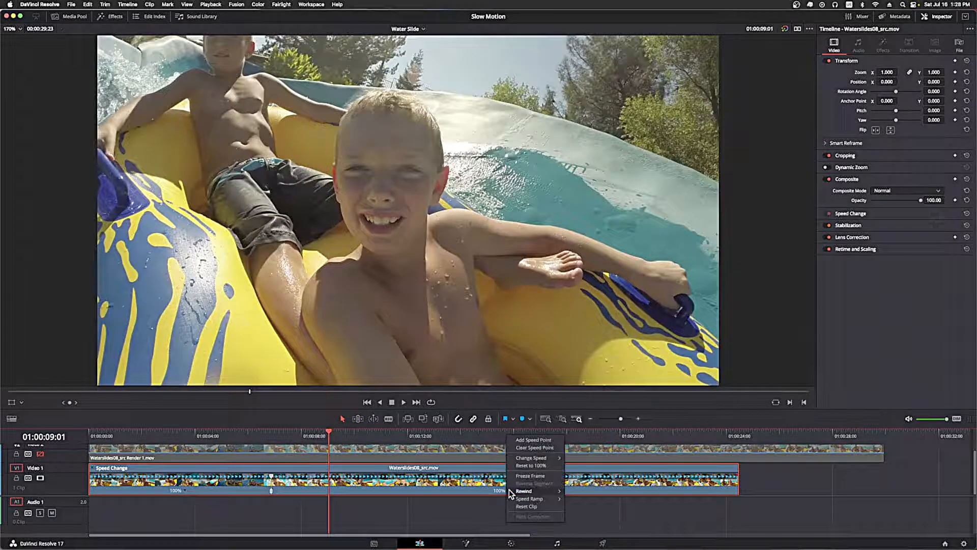
{"action": "left_click", "coordinate": [533, 440]}
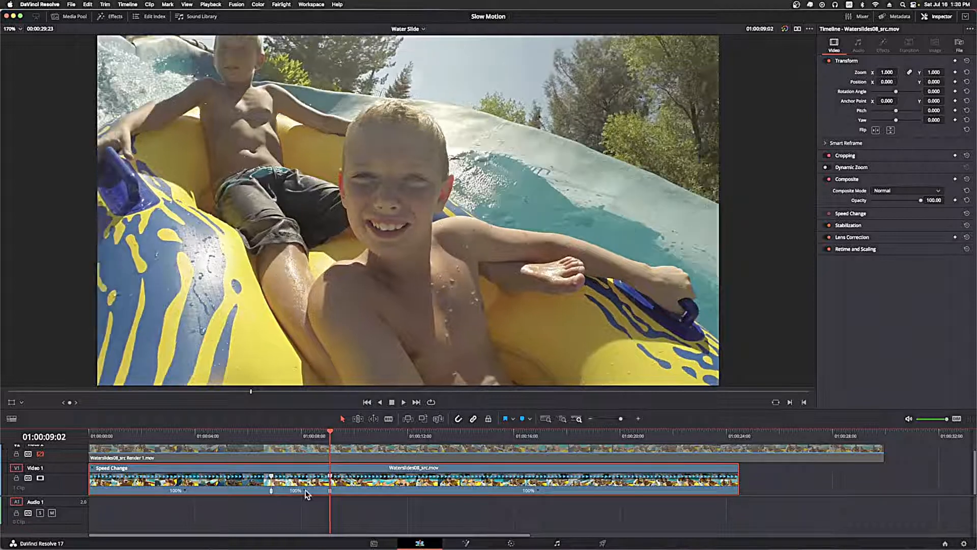
{"action": "left_click", "coordinate": [304, 490]}
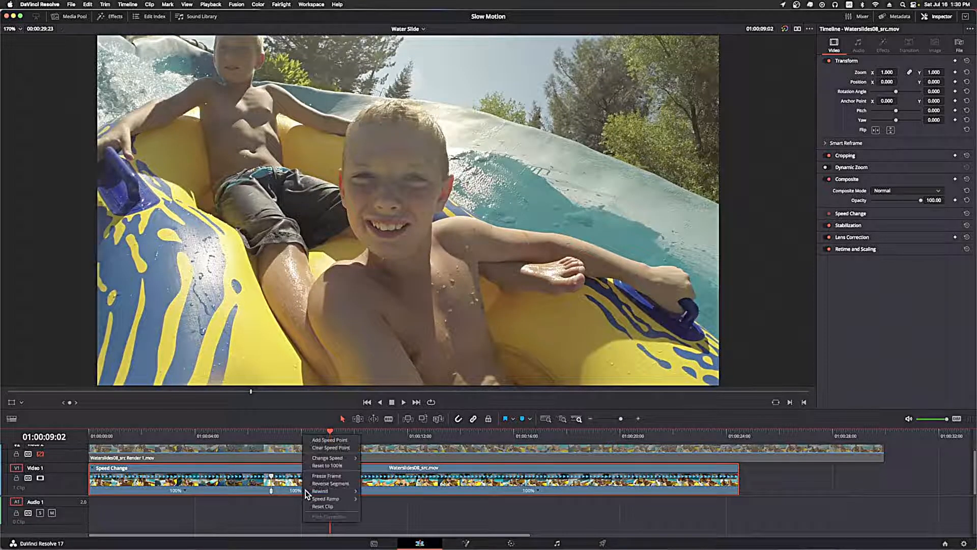
{"action": "mouse_move", "coordinate": [331, 459]}
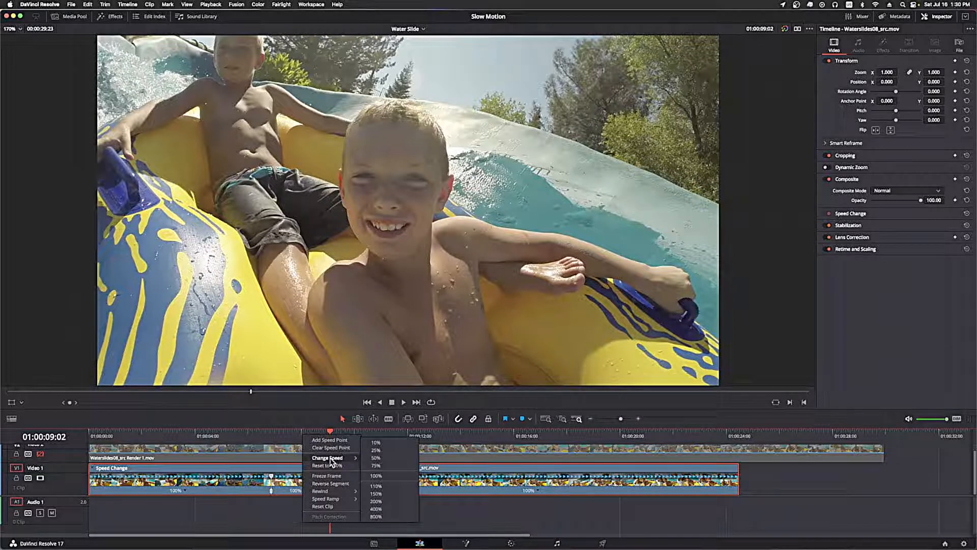
{"action": "left_click", "coordinate": [203, 514]}
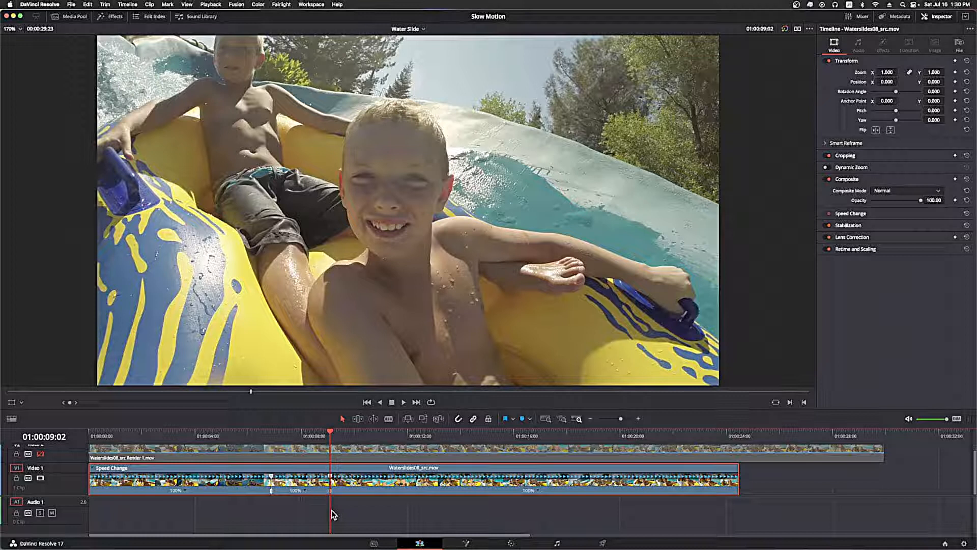
- Slow the segment between the two speed points to 29% by moving the second speed point, trying a few positions
{"action": "left_click_drag", "start_coordinate": [330, 476], "coordinate": [477, 487]}
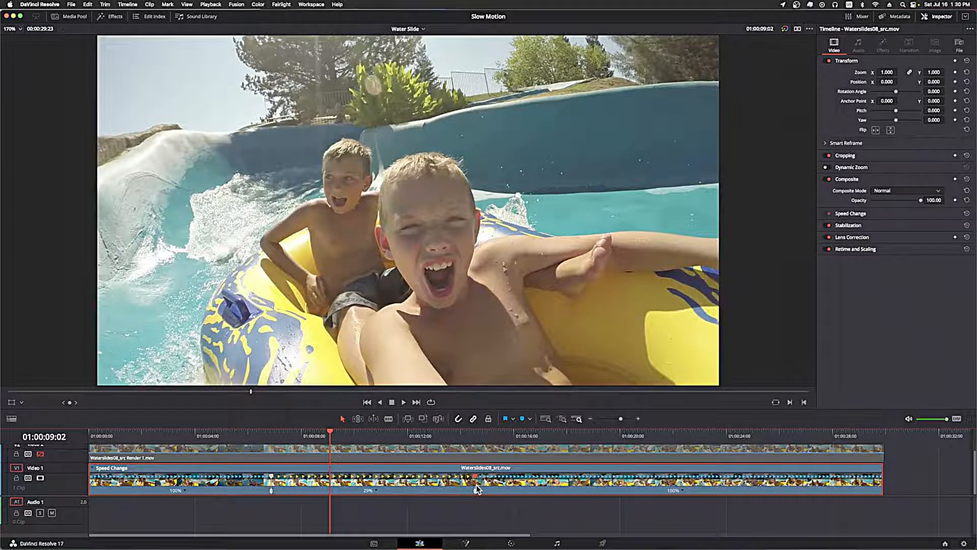
{"action": "left_click_drag", "start_coordinate": [476, 485], "coordinate": [475, 484]}
{"action": "left_click_drag", "start_coordinate": [475, 489], "coordinate": [479, 490]}
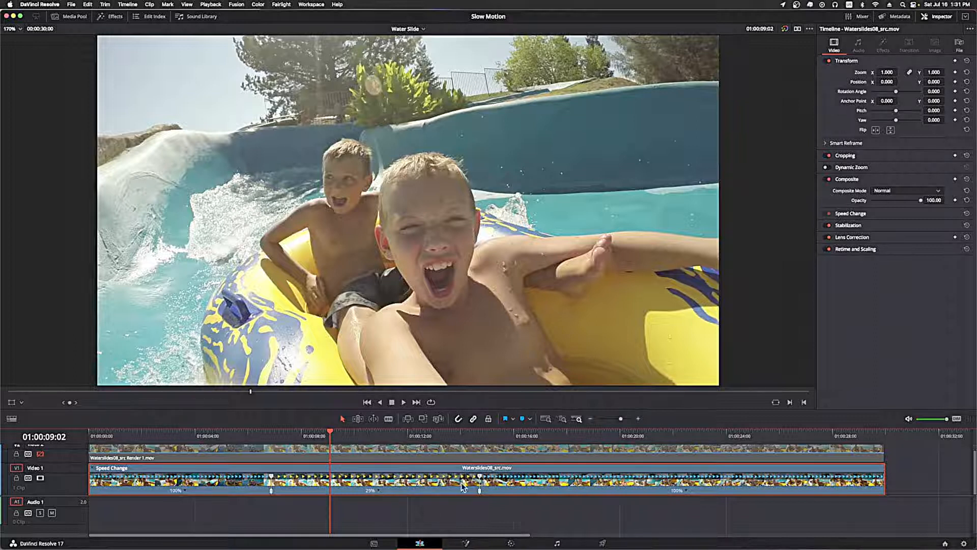
{"action": "left_click_drag", "start_coordinate": [478, 475], "coordinate": [381, 480]}
{"action": "left_click_drag", "start_coordinate": [390, 478], "coordinate": [478, 479]}
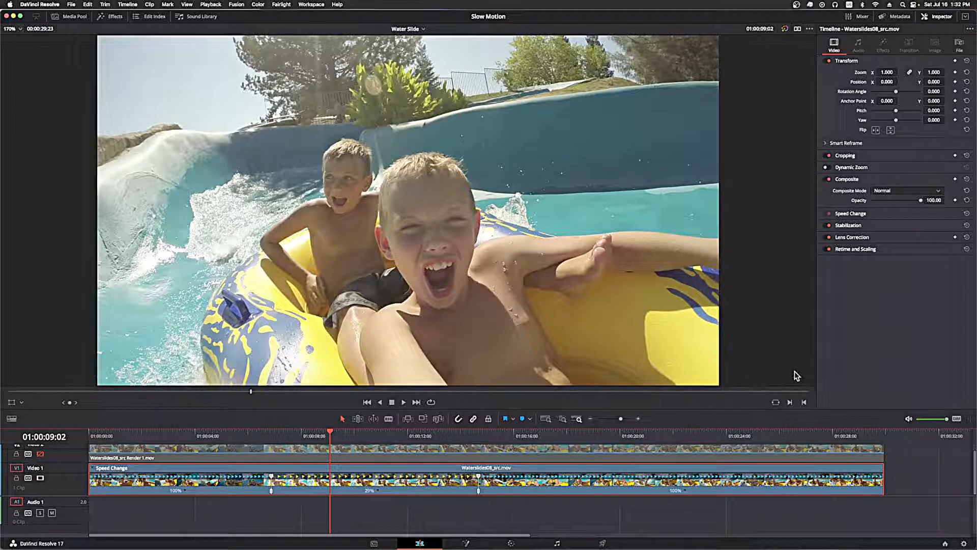
- Expand the Video 1 clip's Speed Change settings and examine the retime options of its last segment, including Change Speed and Clear Speed Point
{"action": "left_click", "coordinate": [853, 213]}
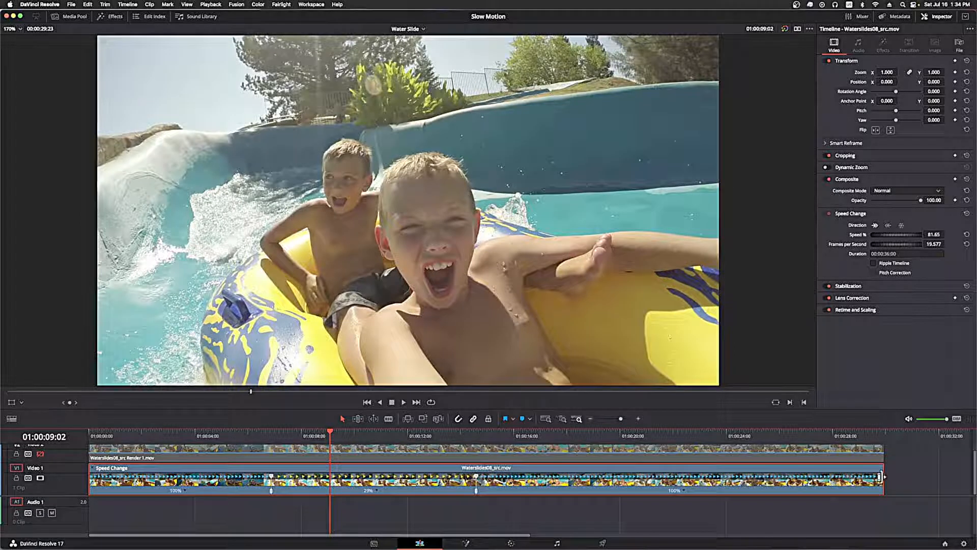
{"action": "mouse_move", "coordinate": [883, 472]}
{"action": "left_mouse_down"}
{"action": "mouse_move", "coordinate": [837, 473]}
{"action": "mouse_move", "coordinate": [954, 470]}
{"action": "mouse_move", "coordinate": [774, 473]}
{"action": "mouse_move", "coordinate": [951, 469]}
{"action": "mouse_move", "coordinate": [885, 471]}
{"action": "left_mouse_up"}
{"action": "left_click", "coordinate": [684, 492]}
{"action": "mouse_move", "coordinate": [684, 492]}
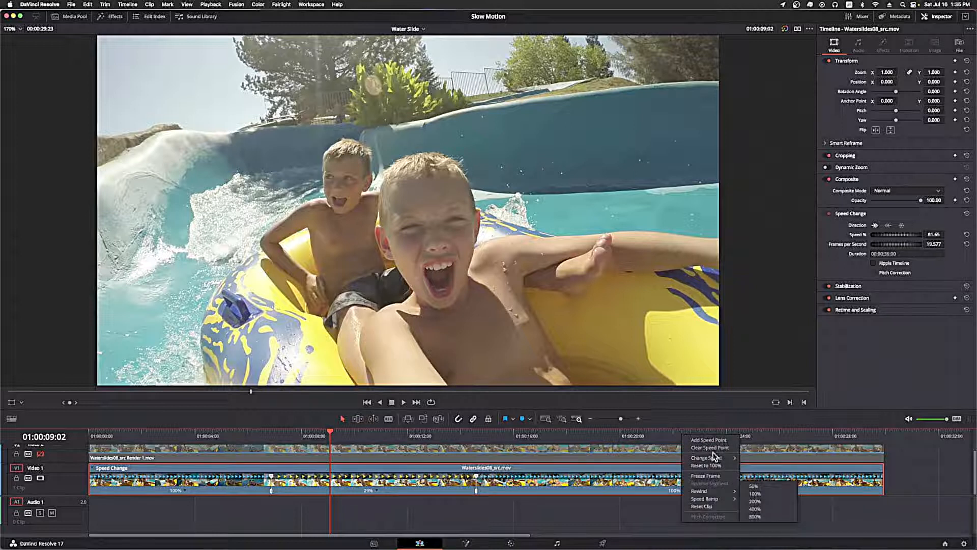
{"action": "mouse_move", "coordinate": [715, 459]}
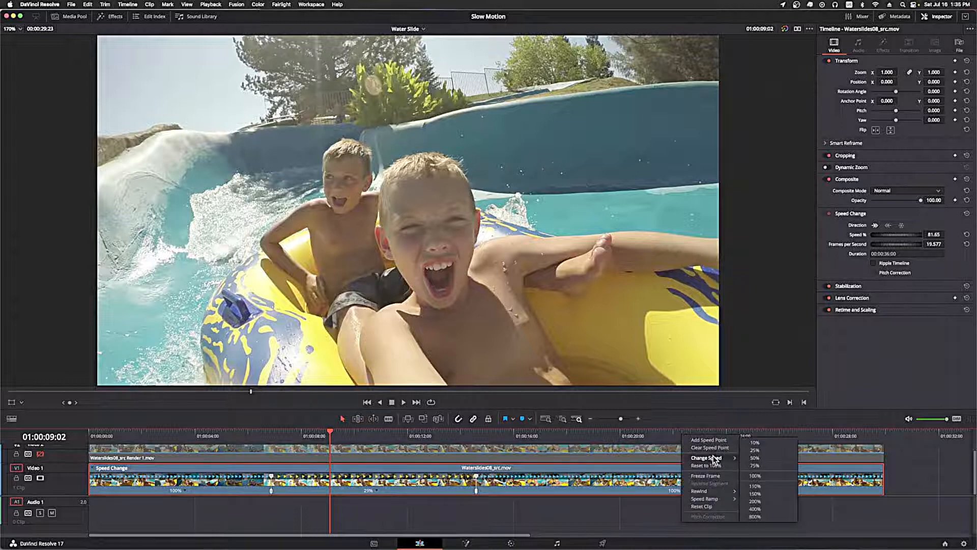
{"action": "left_click", "coordinate": [762, 459]}
{"action": "left_click", "coordinate": [757, 466]}
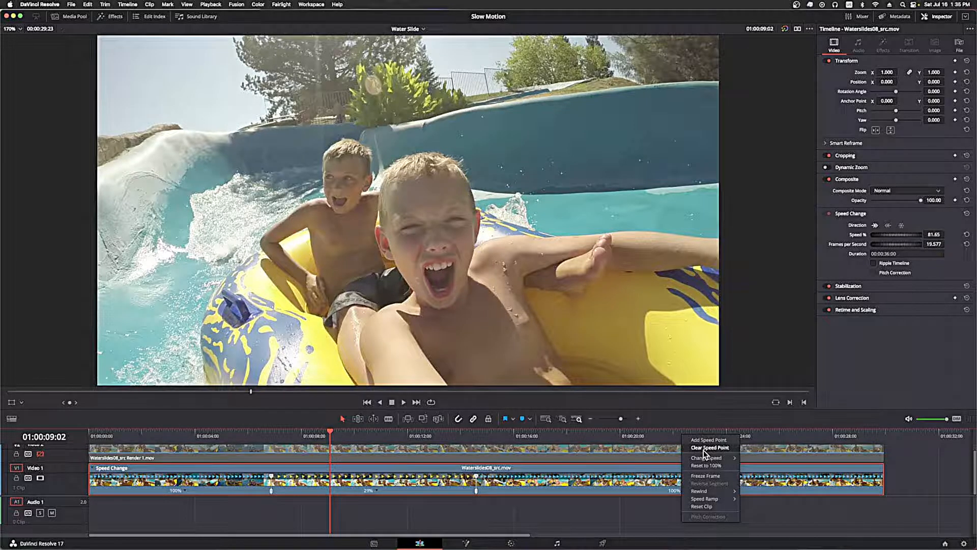
{"action": "left_click", "coordinate": [704, 448]}
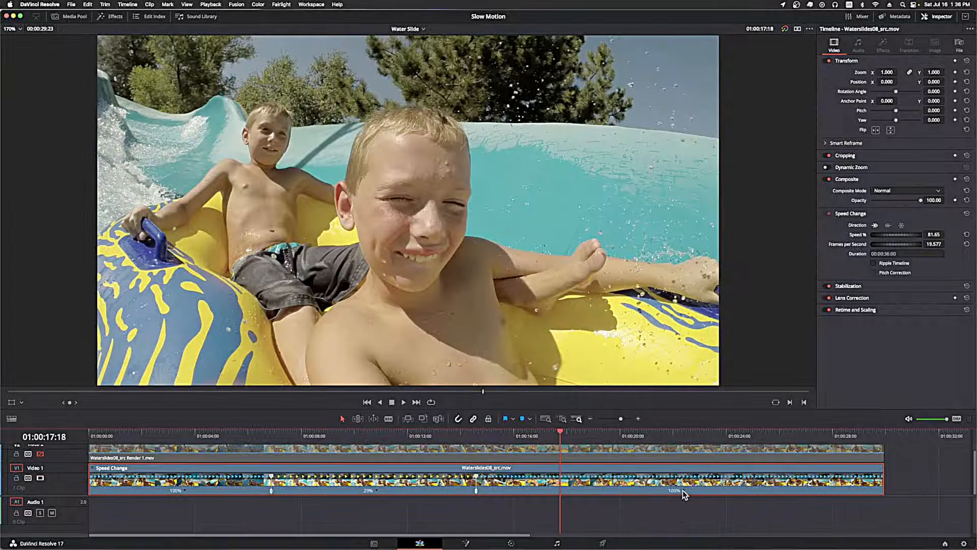
- Try a freeze frame at 01:00:17:18 in the last segment and lengthen it by moving its end speed point
{"action": "left_click", "coordinate": [682, 490]}
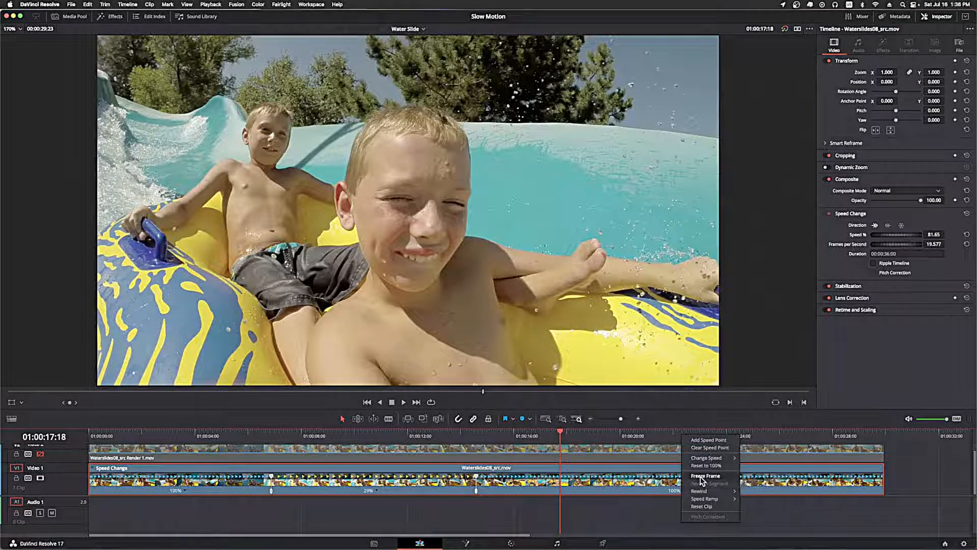
{"action": "left_click", "coordinate": [700, 476]}
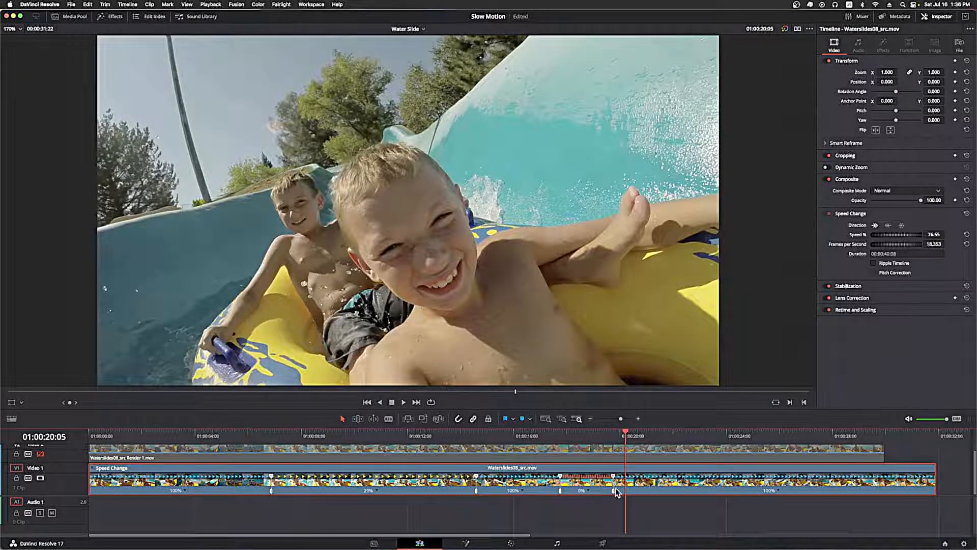
{"action": "left_click_drag", "start_coordinate": [612, 474], "coordinate": [690, 479]}
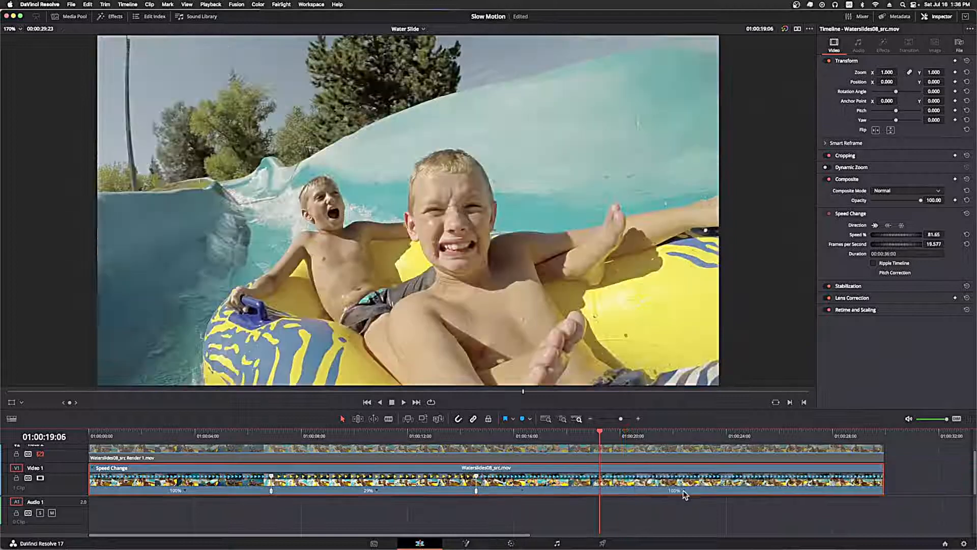
- Try a 200% rewind on the last segment, fit the whole clip in the timeline and play the result
{"action": "left_click", "coordinate": [682, 490]}
{"action": "mouse_move", "coordinate": [702, 493]}
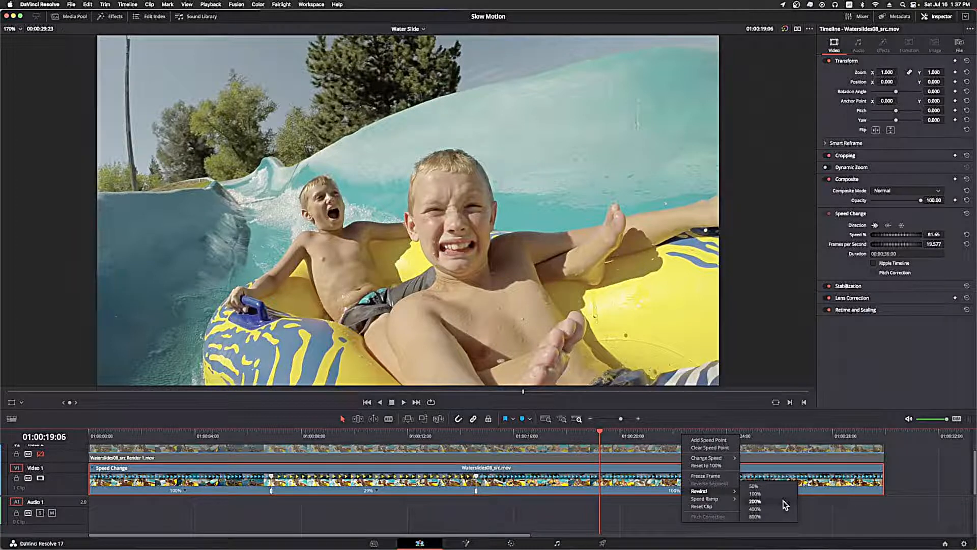
{"action": "left_click", "coordinate": [763, 501]}
{"action": "key", "text": "shift+z"}
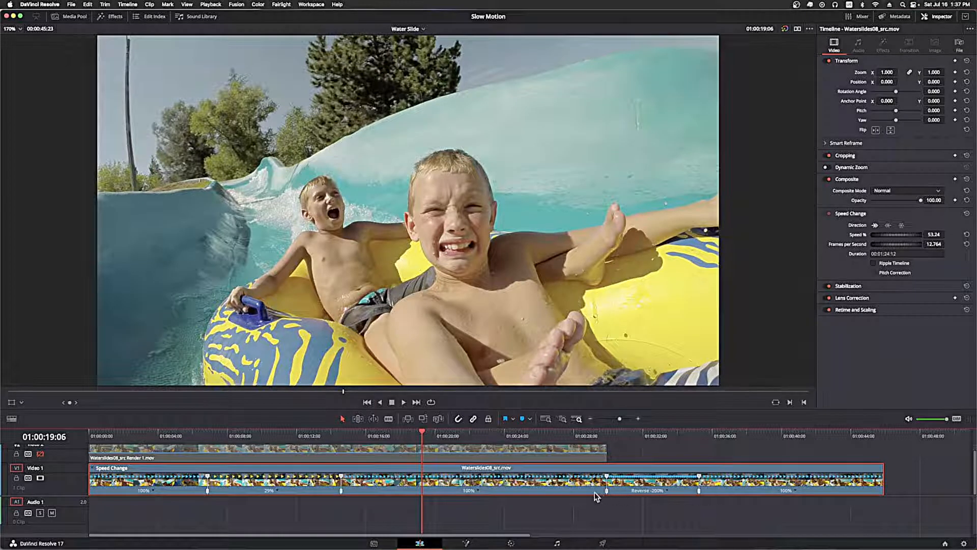
{"action": "key", "text": "space"}
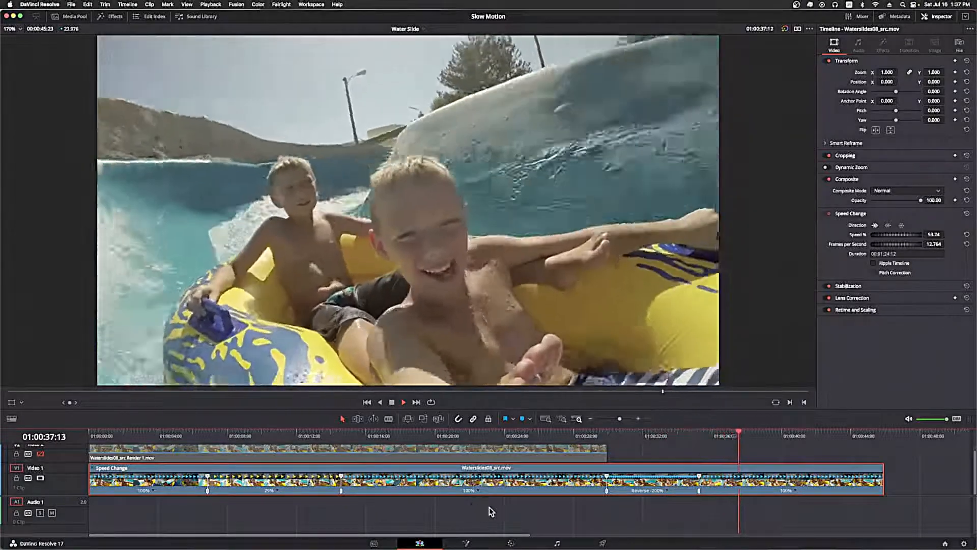
{"action": "key", "text": "space"}
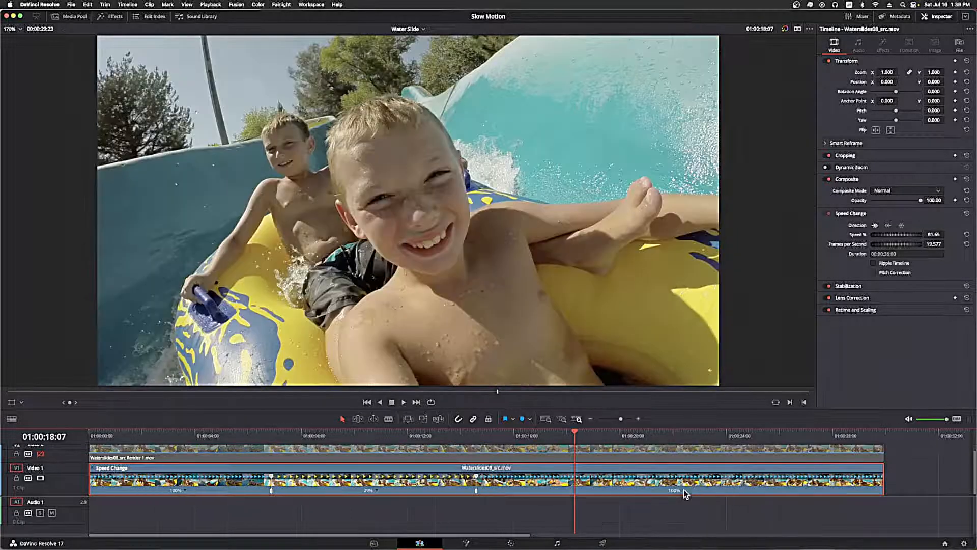
- Set the Video 1 clip's Retime Process to Nearest and play it through the slowed segment
{"action": "right_click", "coordinate": [684, 493]}
{"action": "mouse_move", "coordinate": [690, 500]}
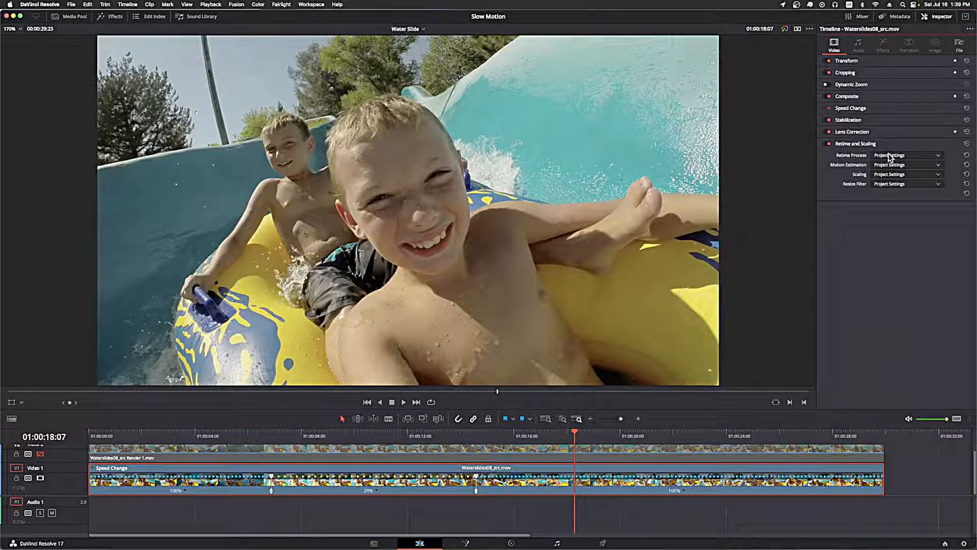
{"action": "left_click", "coordinate": [889, 157]}
{"action": "left_click", "coordinate": [887, 175]}
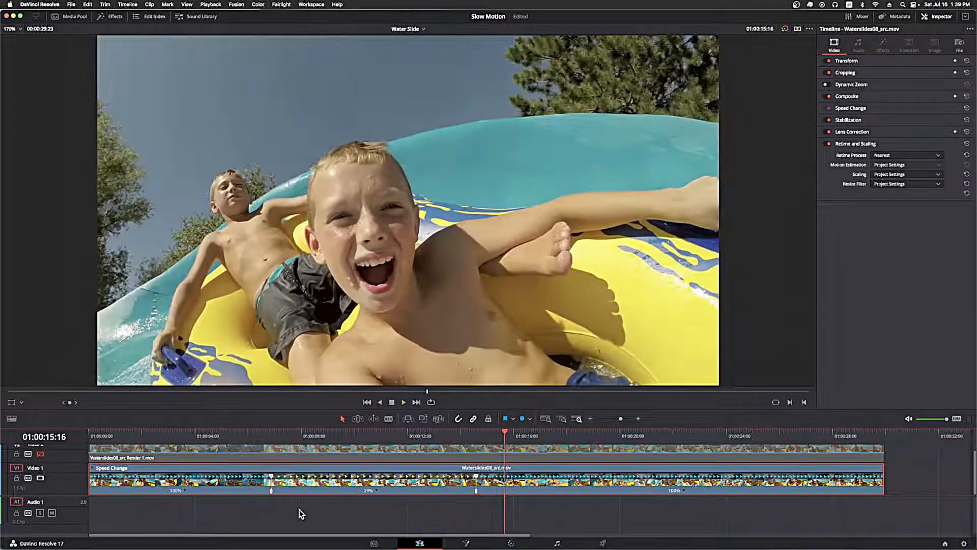
{"action": "left_click", "coordinate": [264, 436]}
- Set the Video 1 clip's Retime Process to Optical Flow
{"action": "left_click", "coordinate": [905, 155]}
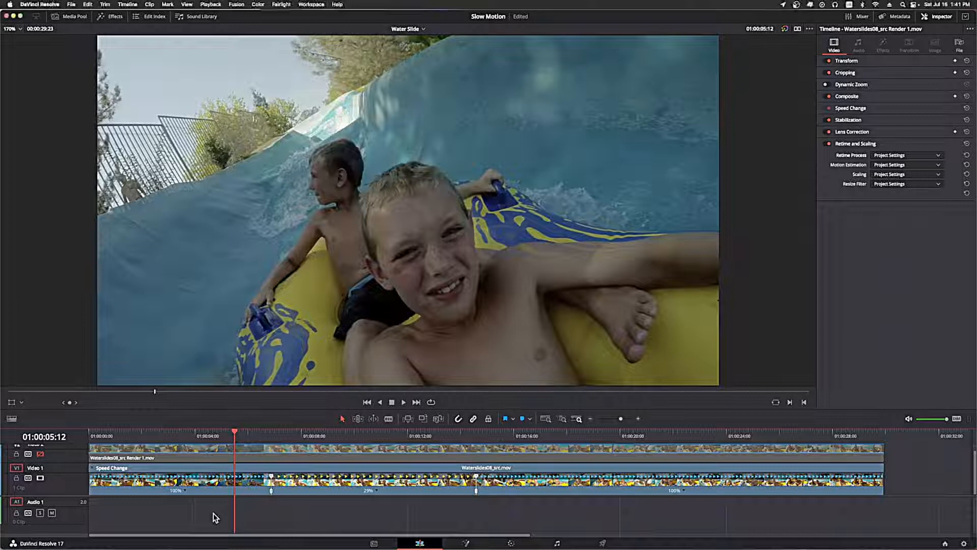
{"action": "key", "text": "space"}
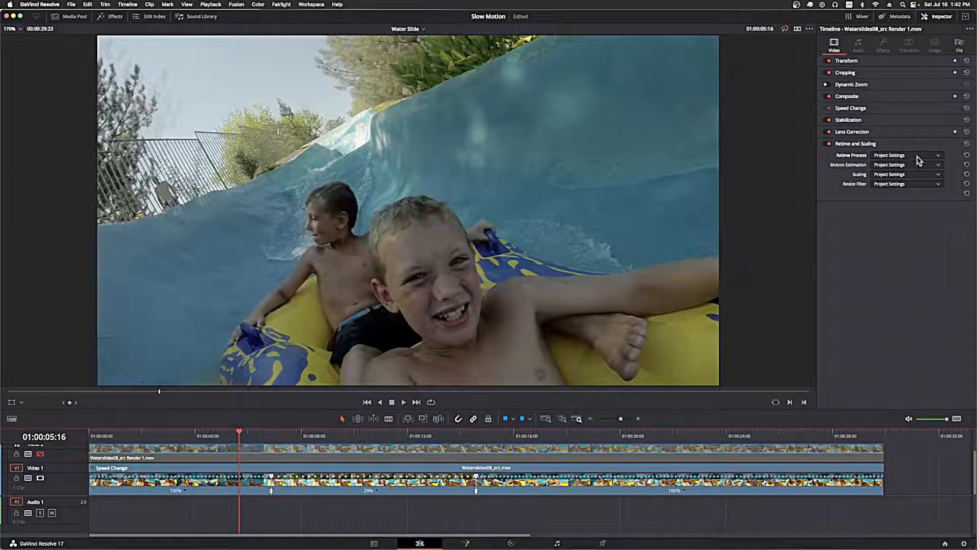
{"action": "left_click", "coordinate": [917, 157]}
{"action": "left_click", "coordinate": [890, 189]}
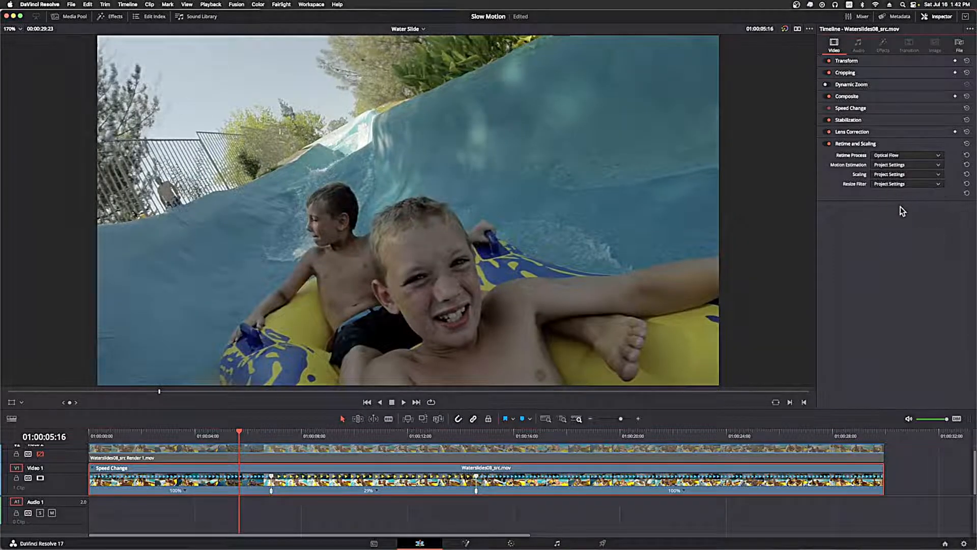
- Examine the Optical Flow result by playing the slowed segment and stepping back frame by frame to 01:00:07:05
{"action": "key", "text": "space"}
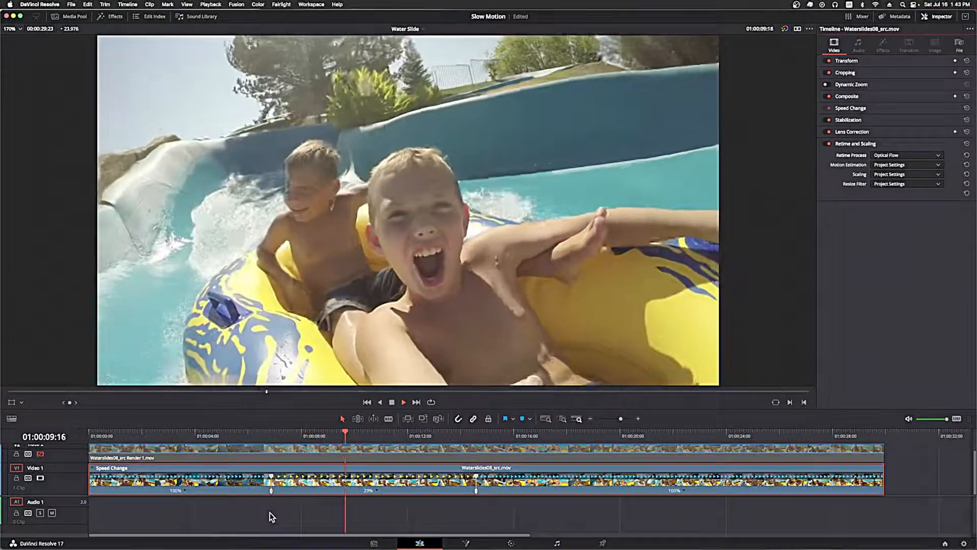
{"action": "left_click", "coordinate": [270, 514]}
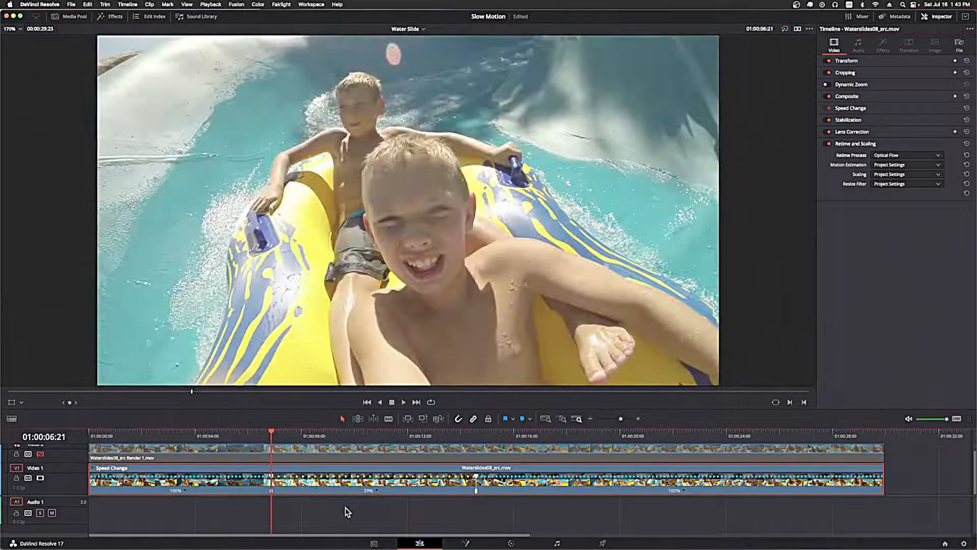
{"action": "key", "text": "space"}
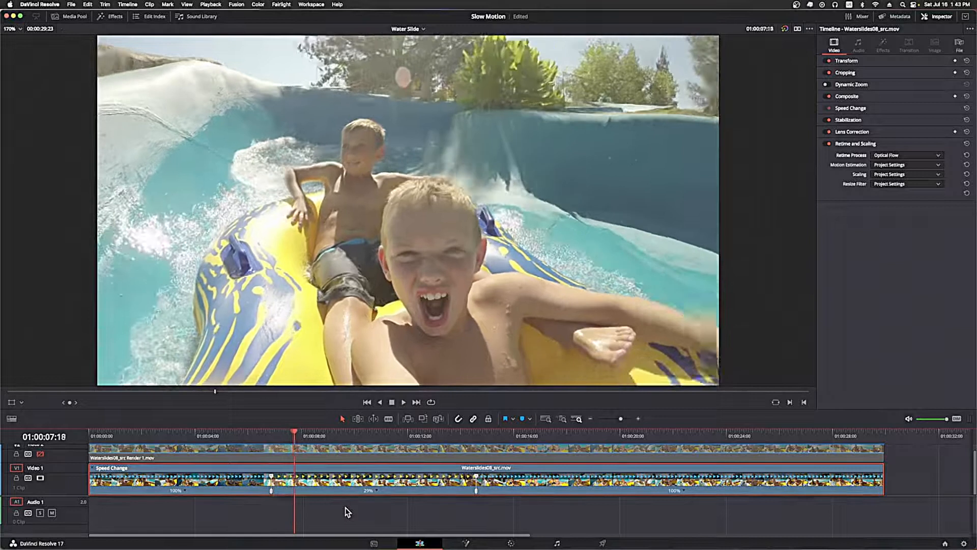
{"action": "key", "text": "space"}
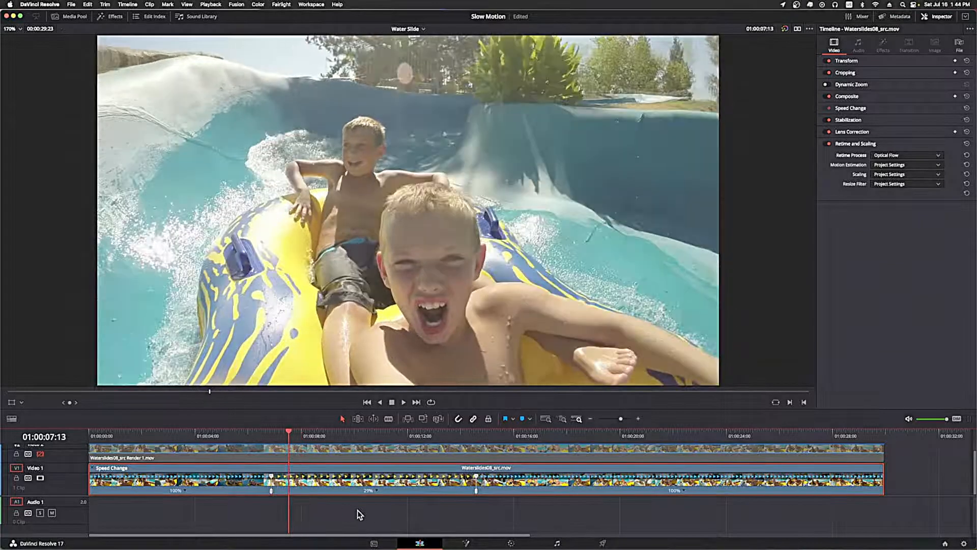
{"action": "key", "text": "Left"}
{"action": "key", "text": "Left"}
{"action": "key", "text": "Left"}
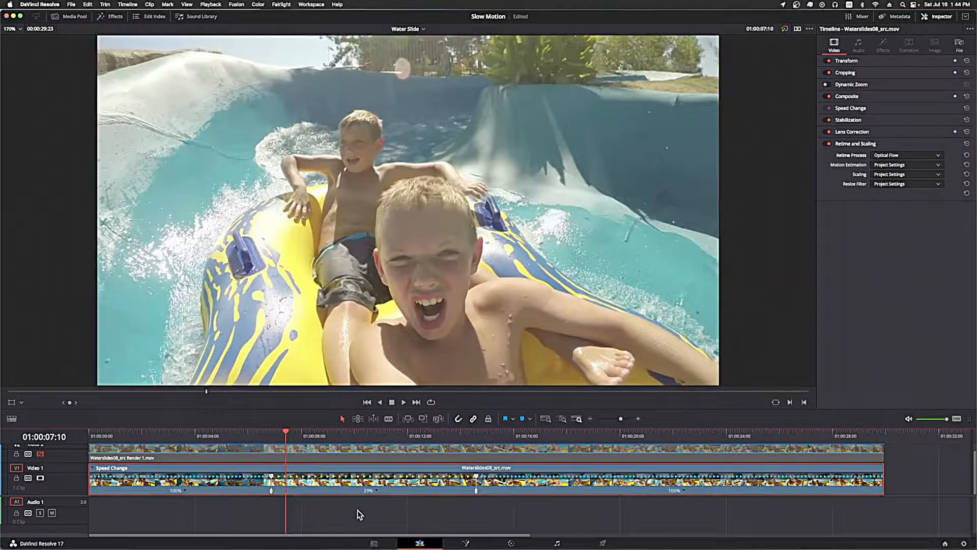
{"action": "key", "text": "Left"}
{"action": "key", "text": "Left"}
{"action": "key", "text": "Left"}
{"action": "key", "text": "Left"}
{"action": "key", "text": "Left"}
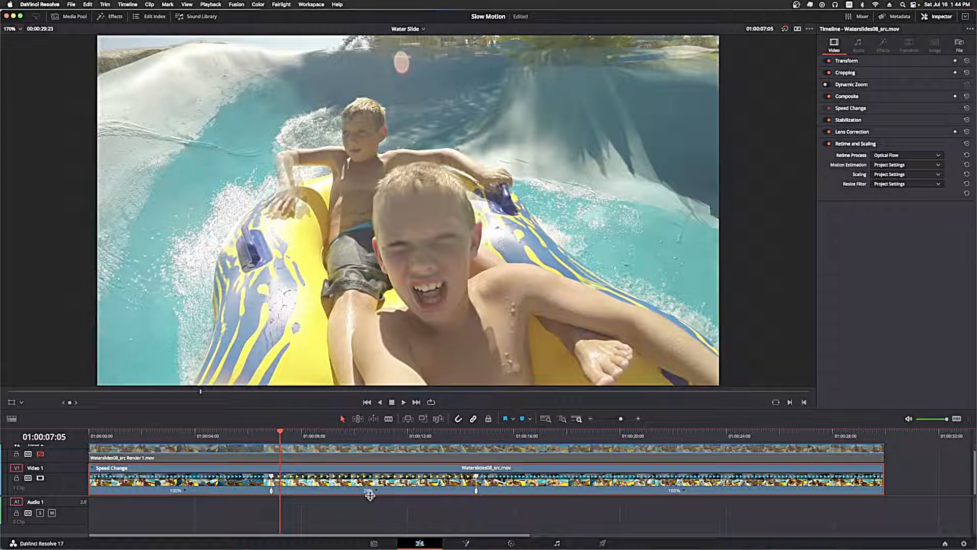
- Set the clip's Motion Estimation to Standard Faster and play back the slowed segment
{"action": "left_click", "coordinate": [906, 164]}
{"action": "left_click", "coordinate": [910, 188]}
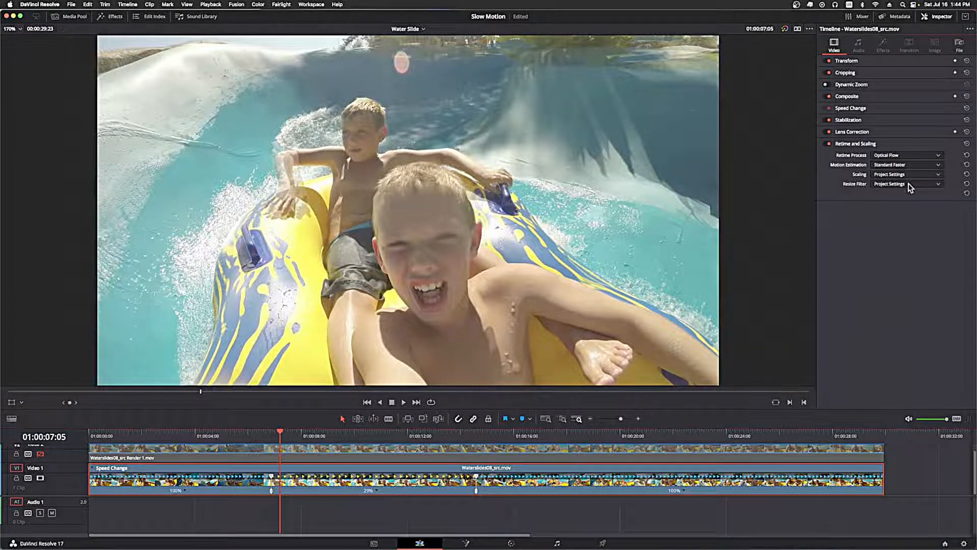
{"action": "key", "text": "space"}
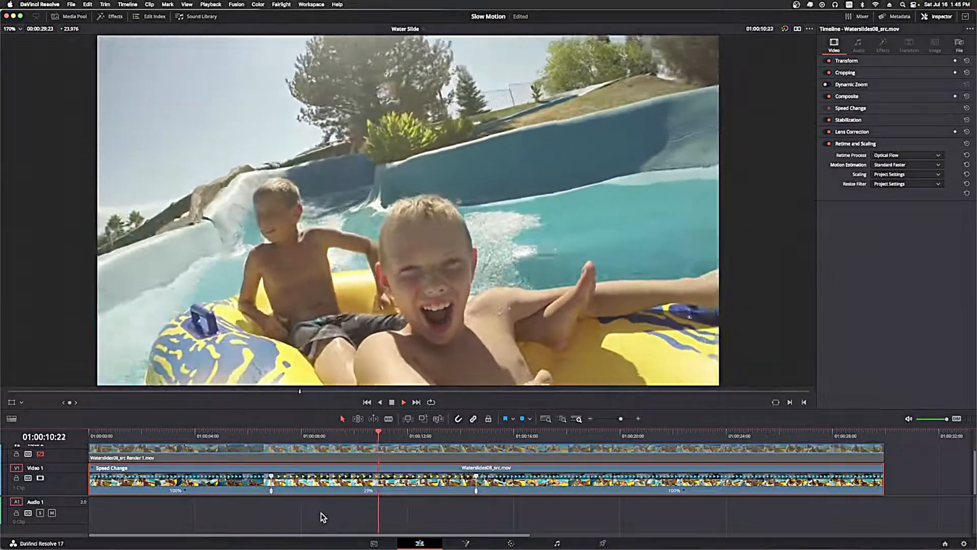
- Switch the clip's Motion Estimation to Standard Better, followed by Enhanced Faster
{"action": "left_click", "coordinate": [906, 165]}
{"action": "left_click", "coordinate": [906, 199]}
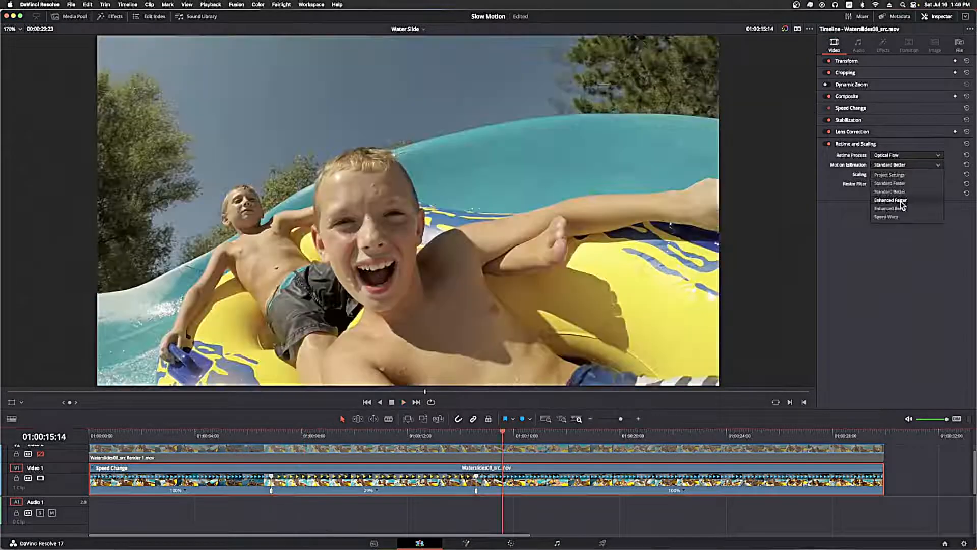
{"action": "left_click", "coordinate": [902, 200]}
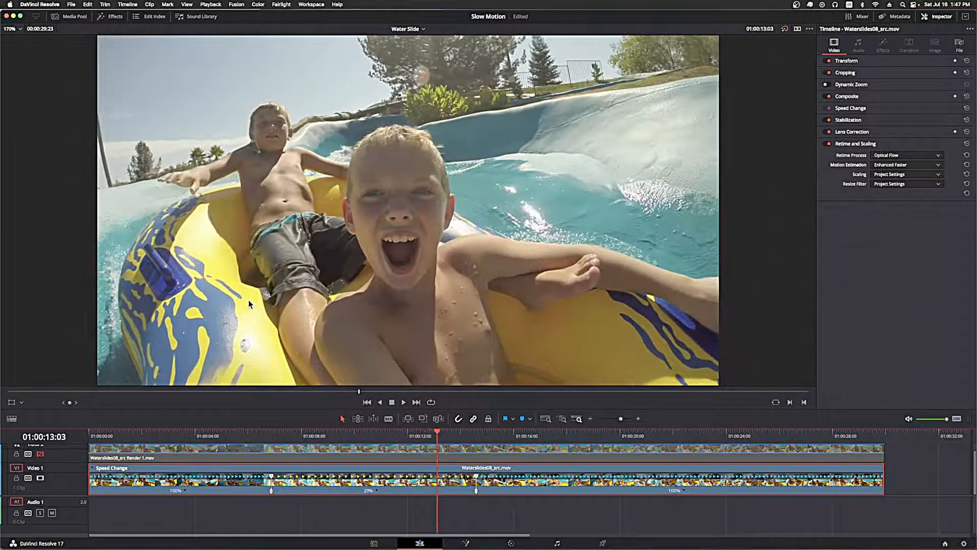
- Set the Motion Estimation of the slowed Video 1 clip to Enhanced Better
{"action": "left_click", "coordinate": [906, 164]}
{"action": "left_click", "coordinate": [907, 214]}
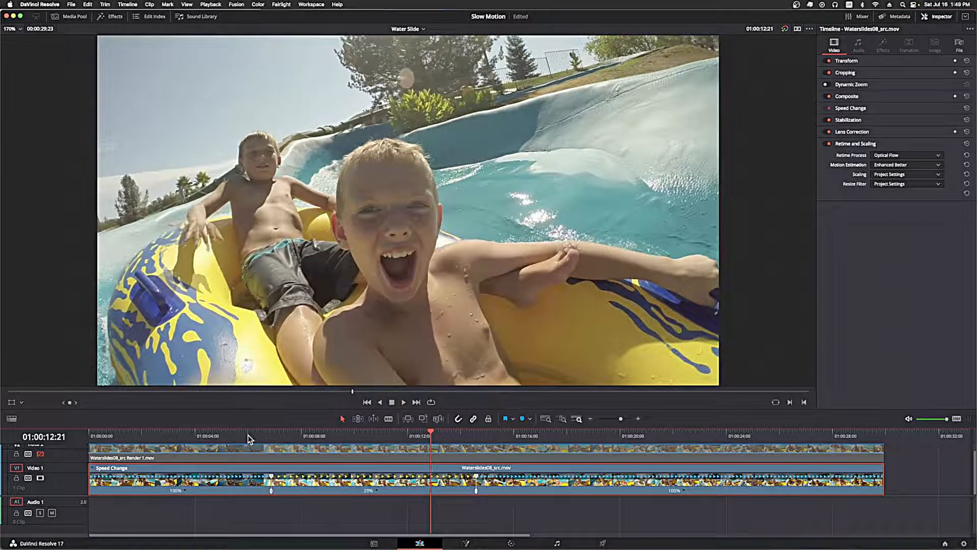
- Examine the Enhanced Better result by stepping backward and forward frame by frame through the slowed segment around 01:00:12:17
{"action": "key", "text": "Left"}
{"action": "key", "text": "Left"}
{"action": "key", "text": "Left"}
{"action": "key", "text": "Left"}
{"action": "key", "text": "Left"}
{"action": "key", "text": "Left"}
{"action": "key", "text": "Left"}
{"action": "key", "text": "Left"}
{"action": "key", "text": "Left"}
{"action": "key", "text": "Right"}
{"action": "key", "text": "Right"}
{"action": "key", "text": "Right"}
{"action": "key", "text": "Right"}
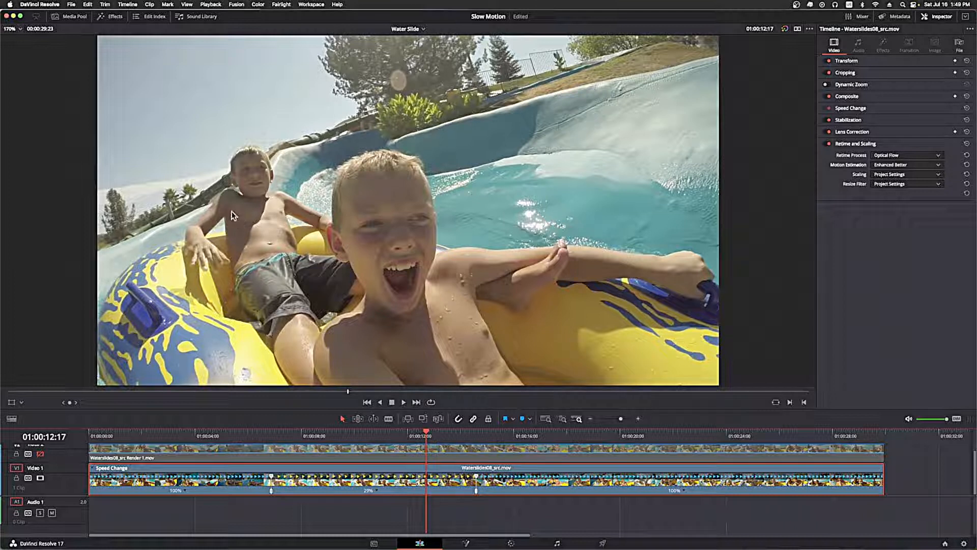
{"action": "key", "text": "Left"}
{"action": "key", "text": "Left"}
{"action": "key", "text": "Left"}
{"action": "key", "text": "Left"}
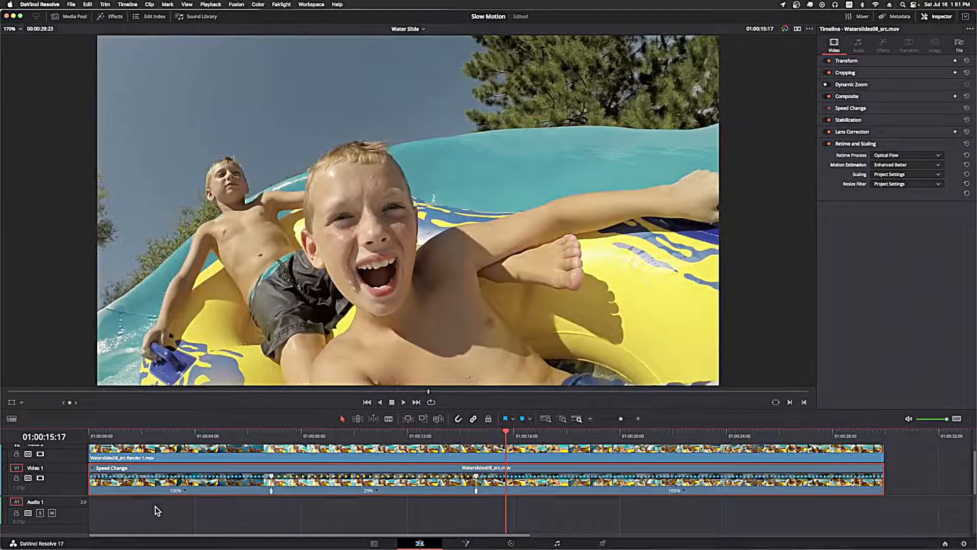
- Inspect the rendered water slide clip within the slowed segment and play it from 01:00:08:07
{"action": "left_click", "coordinate": [265, 433]}
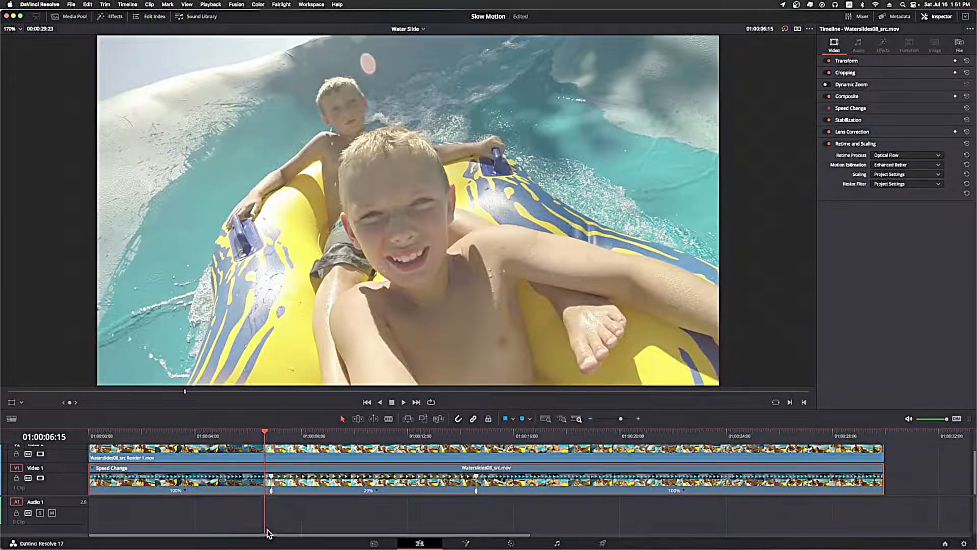
{"action": "left_click", "coordinate": [312, 433]}
{"action": "left_click_drag", "start_coordinate": [312, 433], "coordinate": [308, 434]}
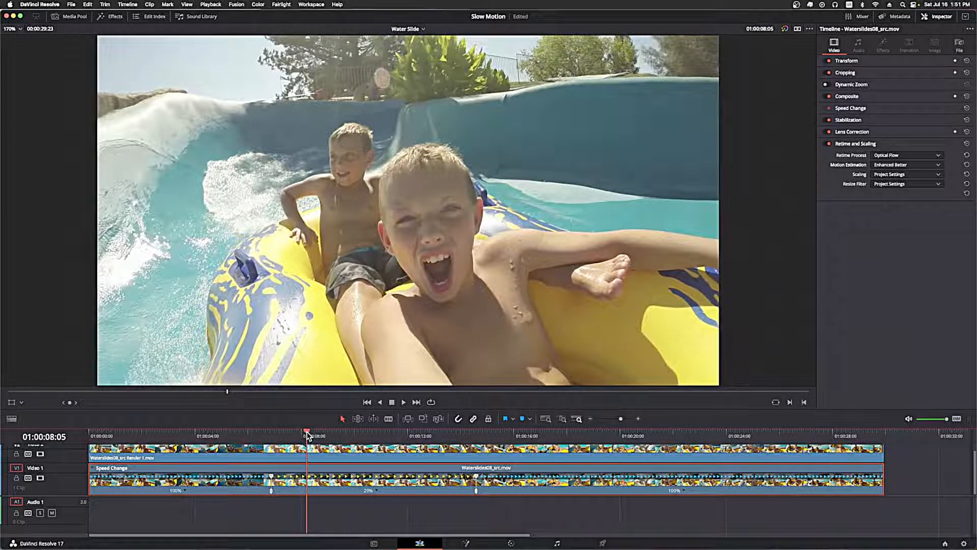
{"action": "left_click_drag", "start_coordinate": [308, 434], "coordinate": [308, 433]}
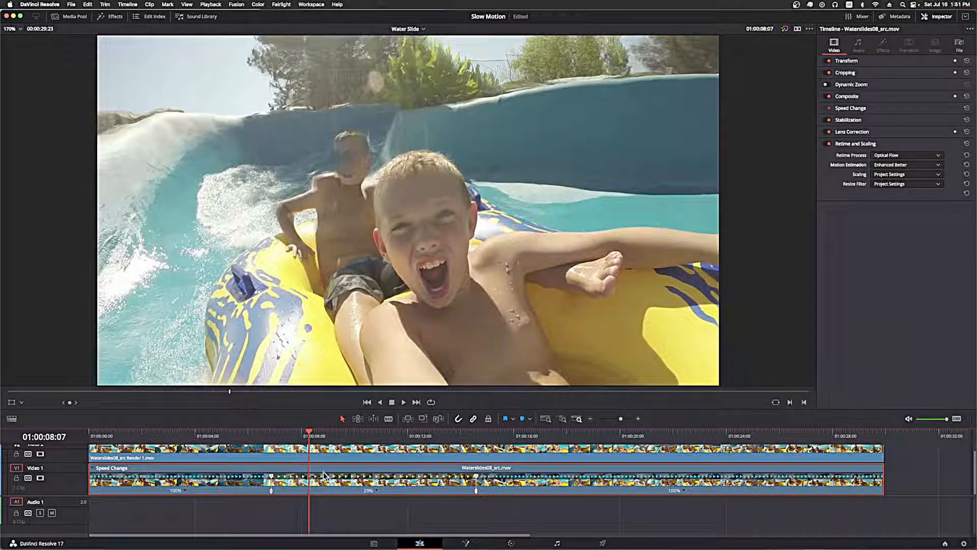
{"action": "key", "text": "space"}
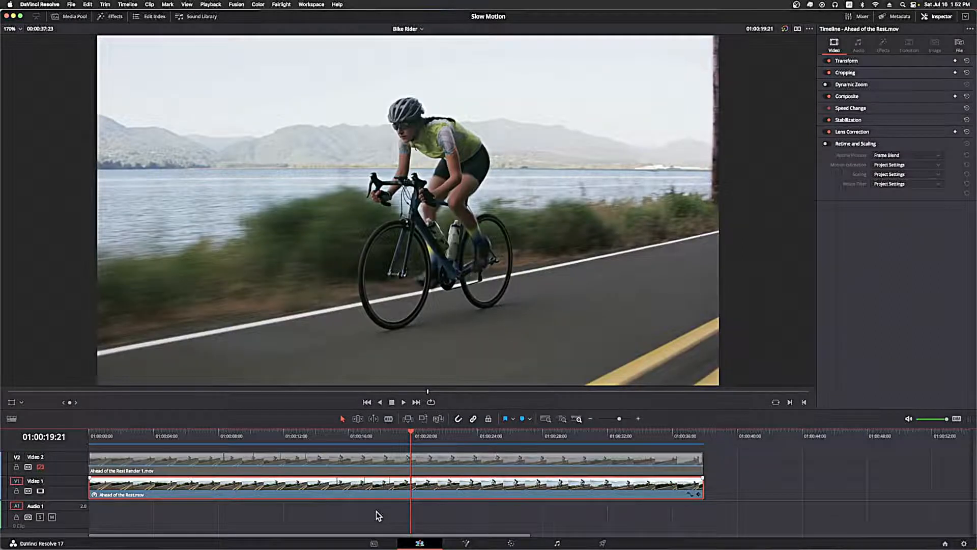
- Show the retime controls on Ahead of the Rest.mov and set its retiming to Optical Flow with Enhanced Better motion estimation
{"action": "key", "text": "super+r"}
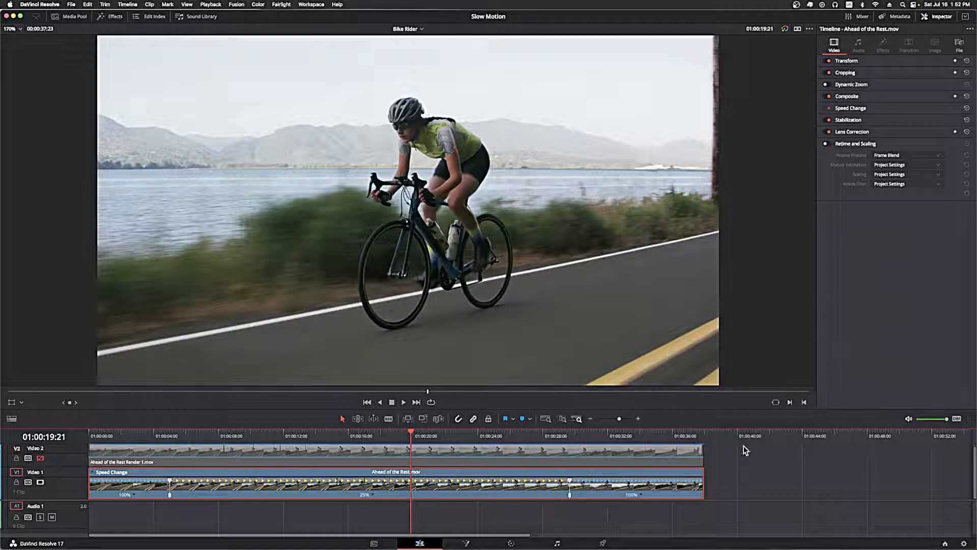
{"action": "left_click", "coordinate": [603, 526]}
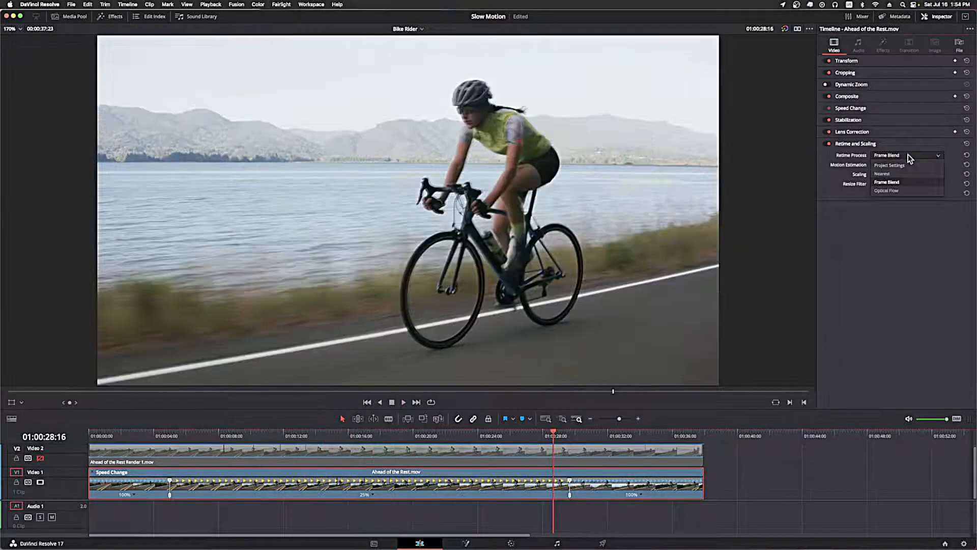
{"action": "left_click", "coordinate": [906, 156]}
{"action": "left_click", "coordinate": [898, 191]}
{"action": "left_click", "coordinate": [911, 165]}
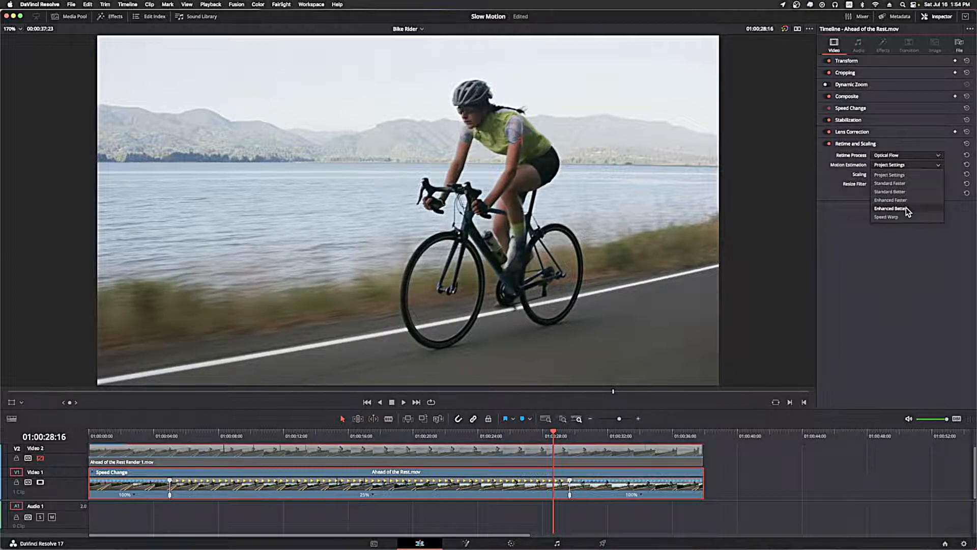
{"action": "left_click", "coordinate": [908, 208]}
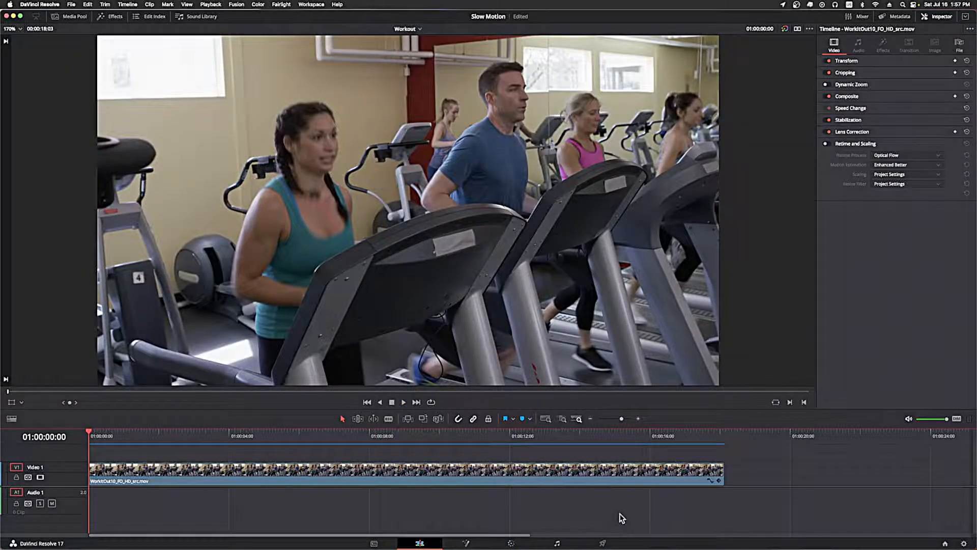
- Play the Workout timeline and examine the Speed Ramp options available for the clip's 25% segment
{"action": "key", "text": "space"}
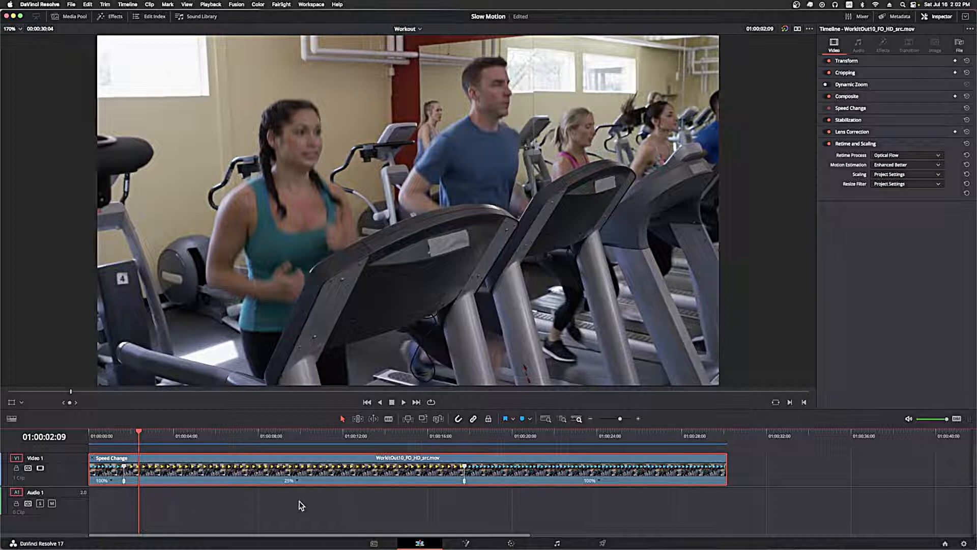
{"action": "left_click", "coordinate": [298, 480]}
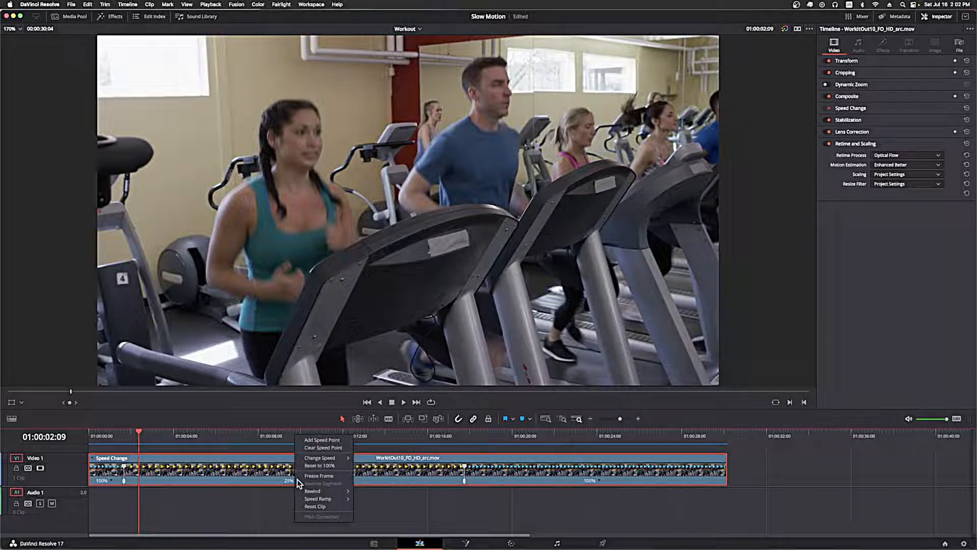
{"action": "mouse_move", "coordinate": [308, 502]}
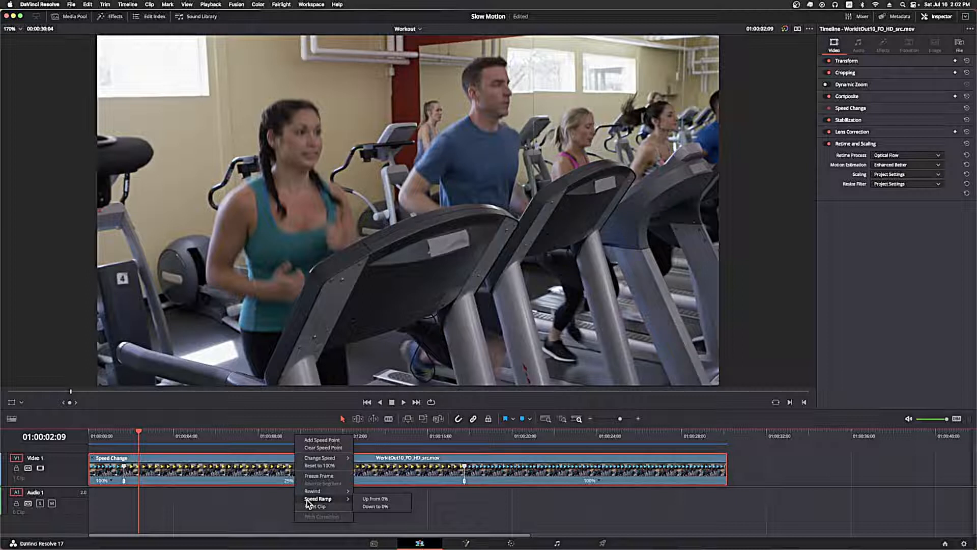
{"action": "left_click", "coordinate": [251, 509]}
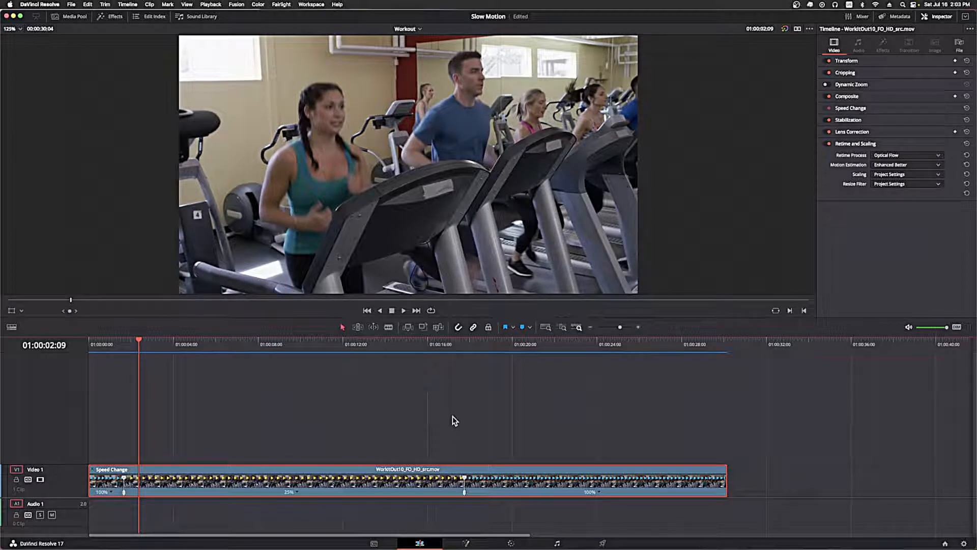
- Display the Workout clip's retime curve and switch it from Retime Frame to Retime Speed
{"action": "right_click", "coordinate": [299, 473]}
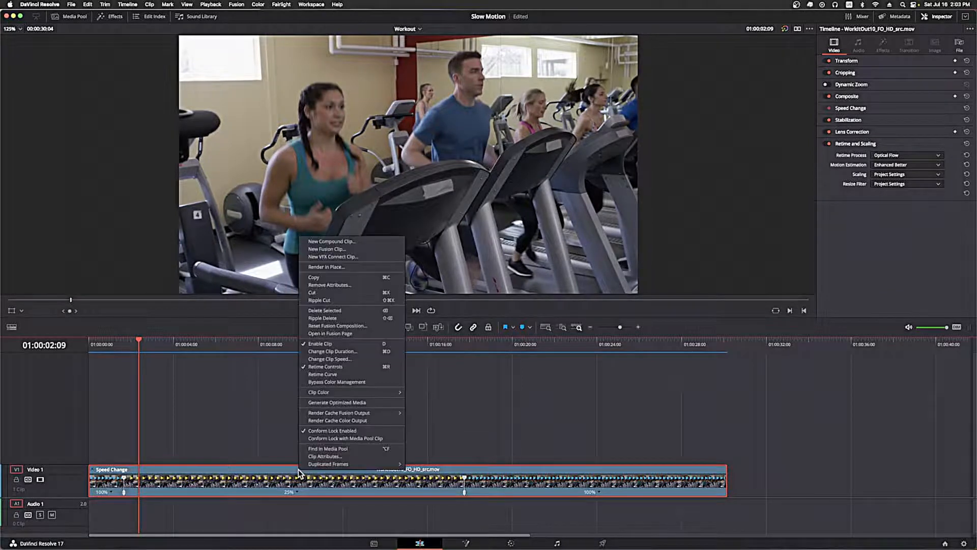
{"action": "left_click", "coordinate": [318, 375]}
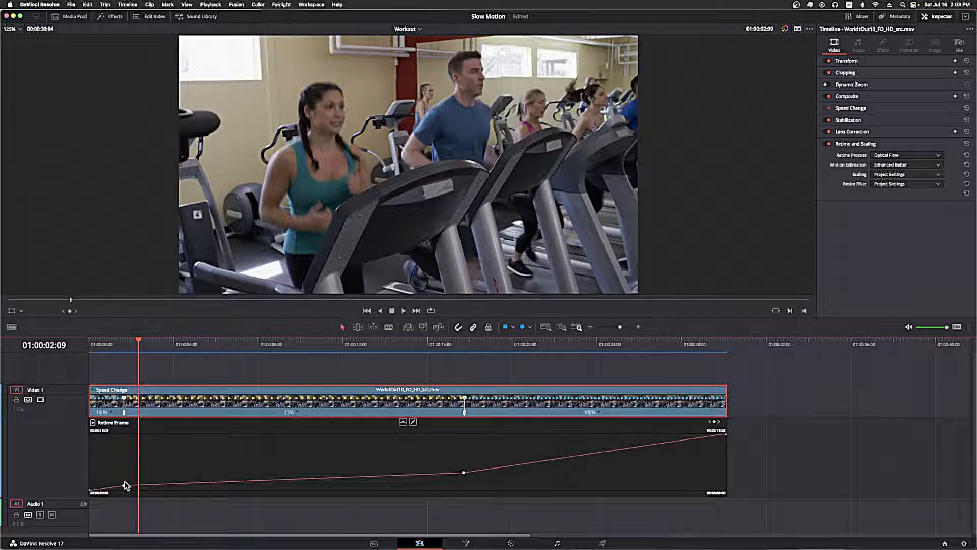
{"action": "left_click", "coordinate": [93, 424]}
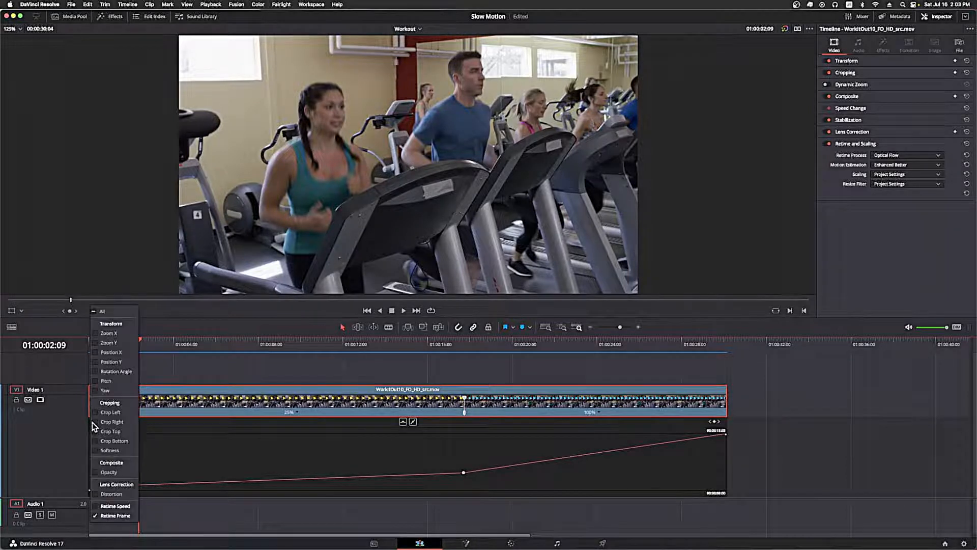
{"action": "left_click", "coordinate": [95, 515]}
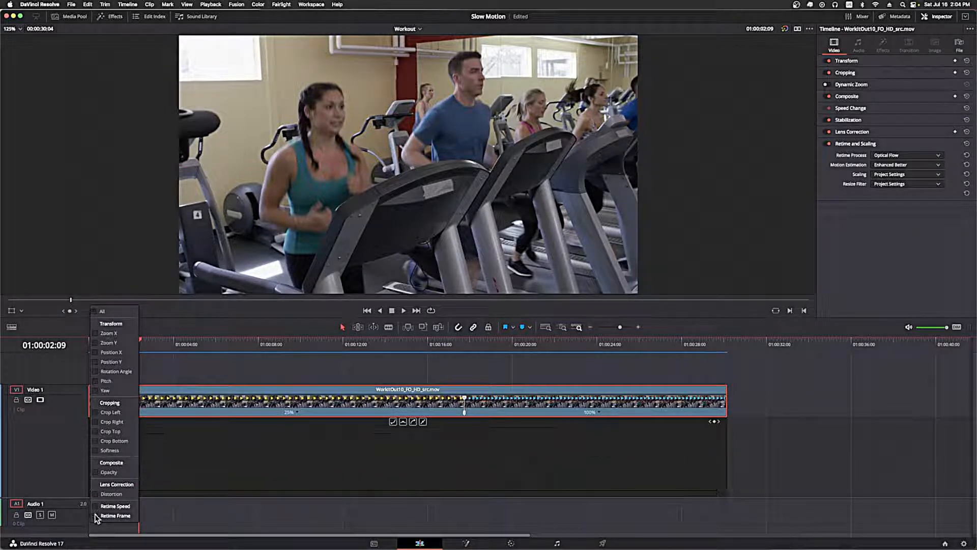
{"action": "left_click", "coordinate": [96, 505]}
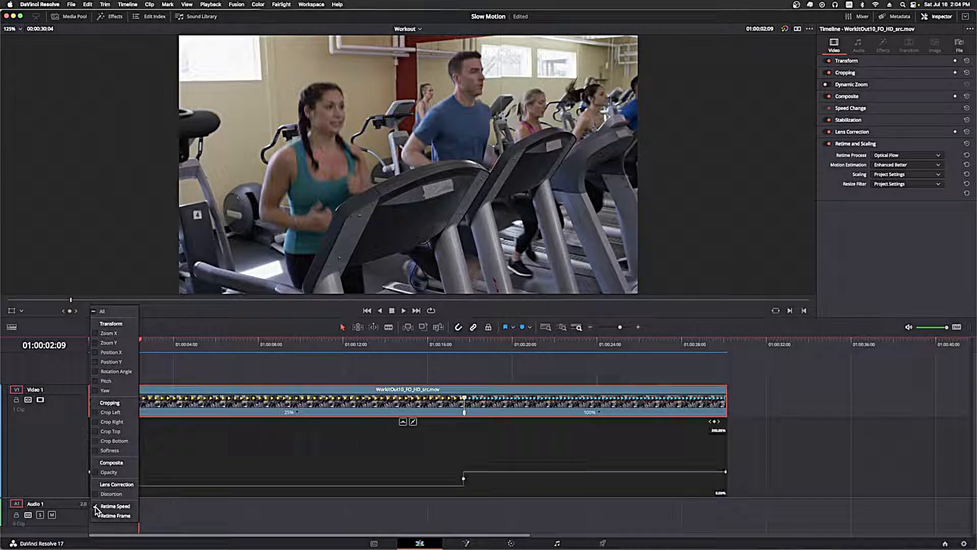
{"action": "left_click", "coordinate": [112, 509]}
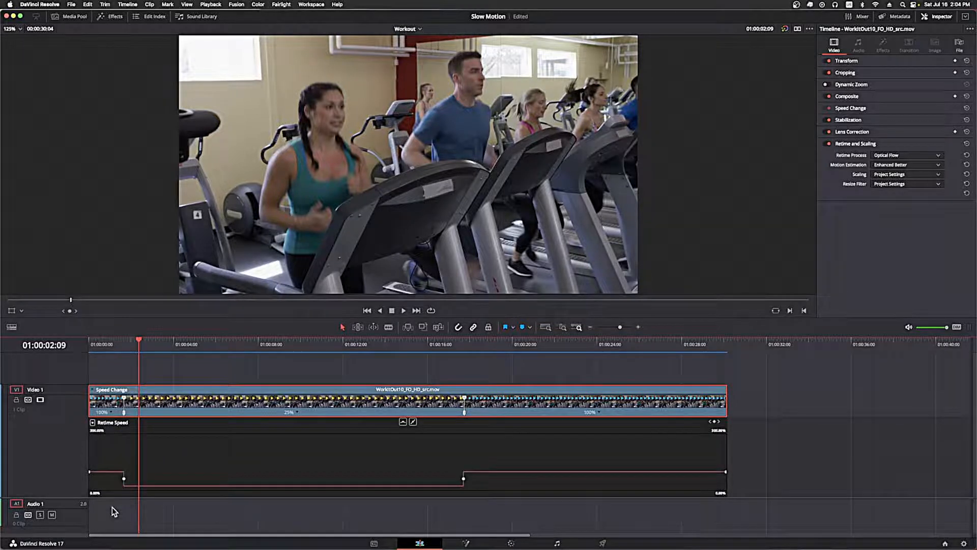
{"action": "left_click", "coordinate": [94, 423]}
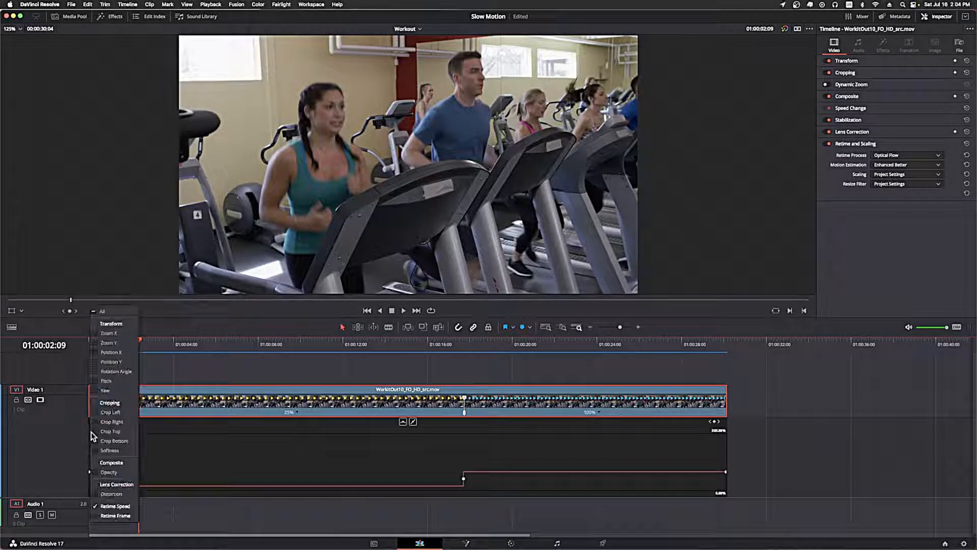
{"action": "left_click", "coordinate": [118, 509]}
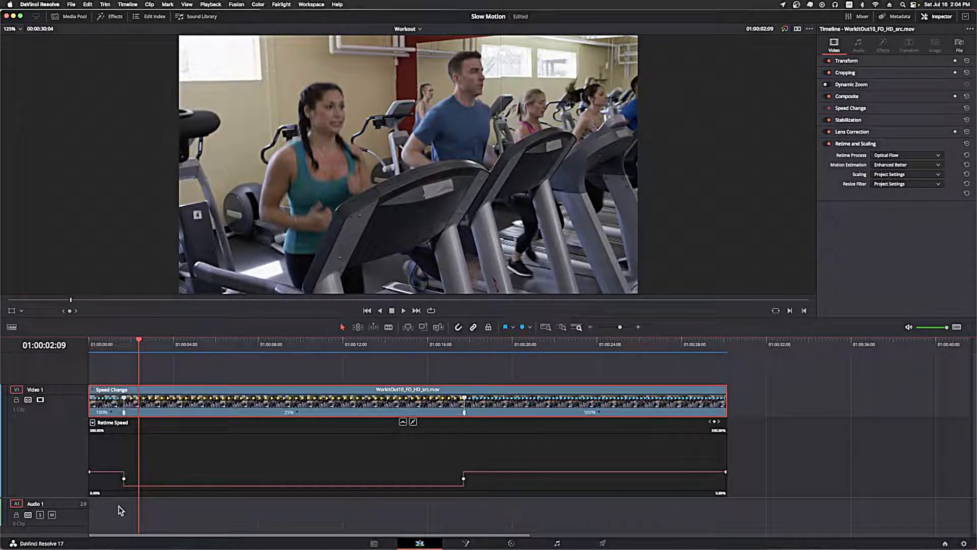
- Smooth the retime speed curve at the first speed point with Bezier handles and widen the ease slightly
{"action": "mouse_move", "coordinate": [123, 485]}
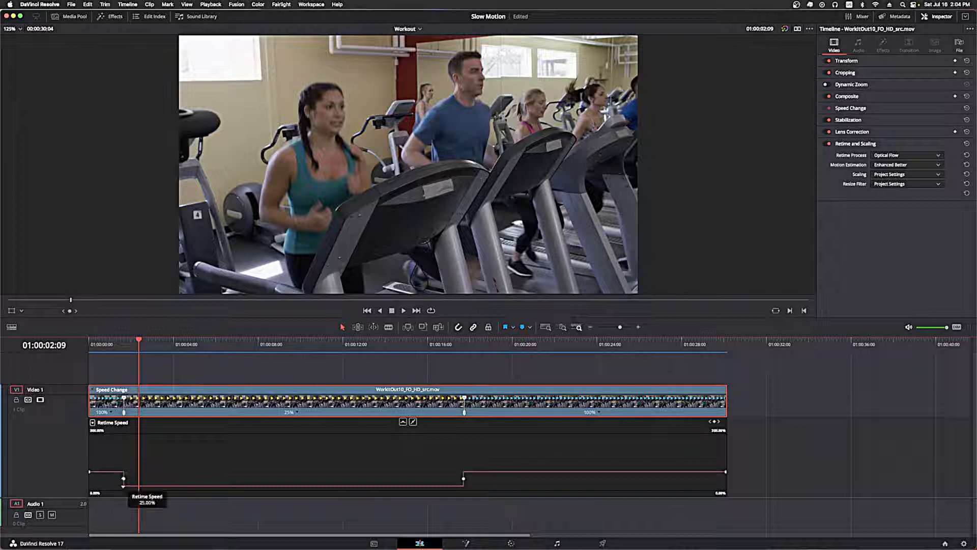
{"action": "left_click", "coordinate": [124, 478]}
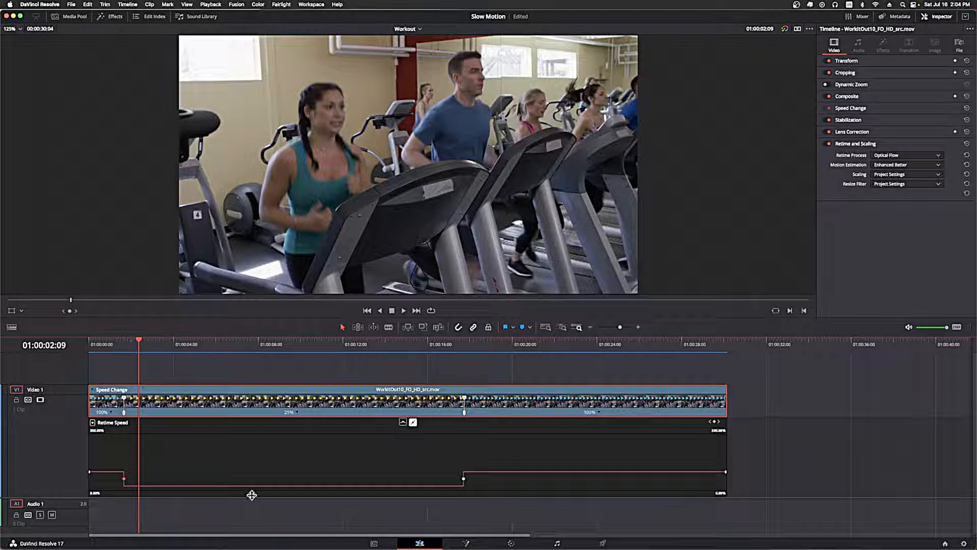
{"action": "left_click", "coordinate": [403, 422]}
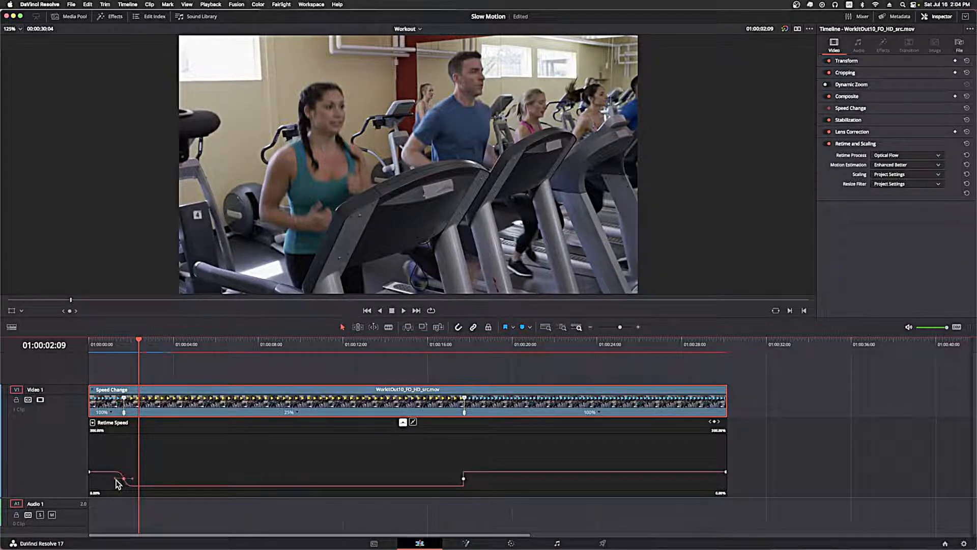
{"action": "mouse_move", "coordinate": [113, 480]}
{"action": "left_mouse_down"}
{"action": "mouse_move", "coordinate": [92, 481]}
{"action": "mouse_move", "coordinate": [112, 482]}
{"action": "left_mouse_up"}
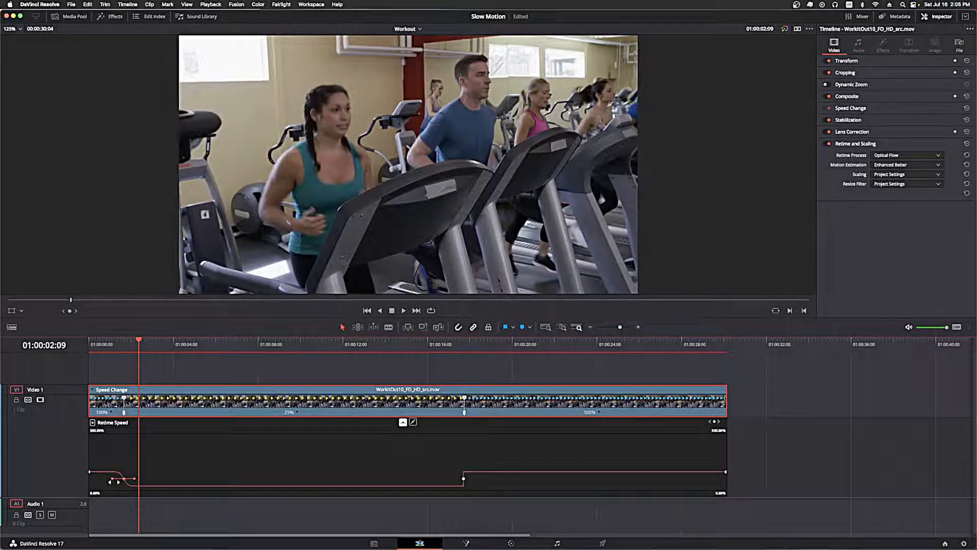
- Smooth the retime speed curve at the second speed point and extend its handles for a more gradual ease
{"action": "left_click", "coordinate": [463, 478]}
{"action": "left_click", "coordinate": [463, 478]}
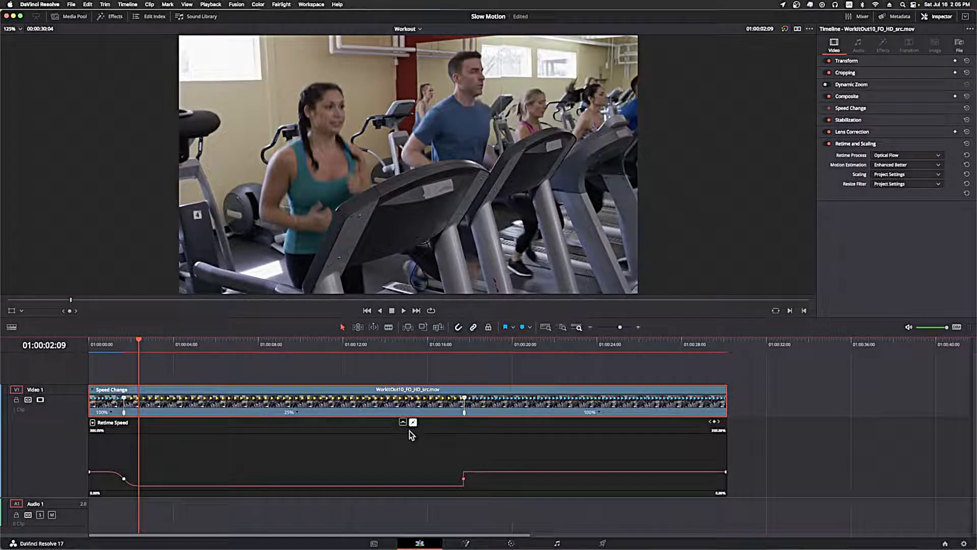
{"action": "left_click", "coordinate": [403, 423]}
{"action": "left_click_drag", "start_coordinate": [482, 479], "coordinate": [530, 480]}
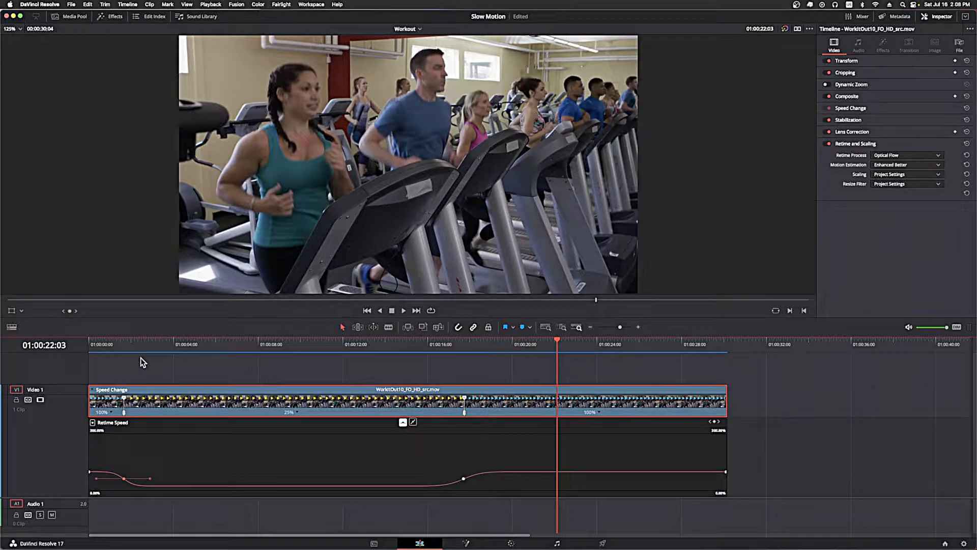
- Turn on loop playback and add a keyframe to the Retime Speed curve at 01:00:27:16
{"action": "left_click", "coordinate": [432, 311]}
{"action": "left_click", "coordinate": [674, 444]}
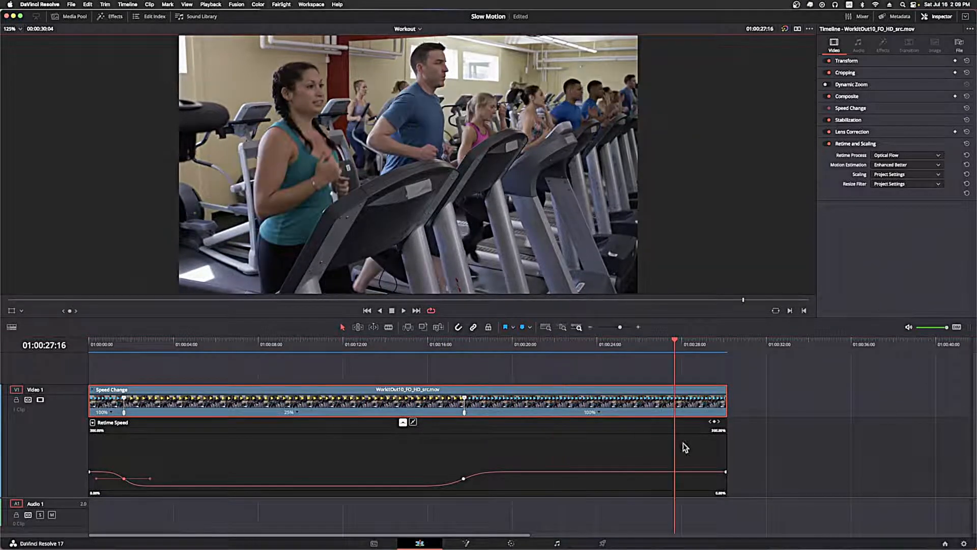
{"action": "left_click", "coordinate": [714, 422]}
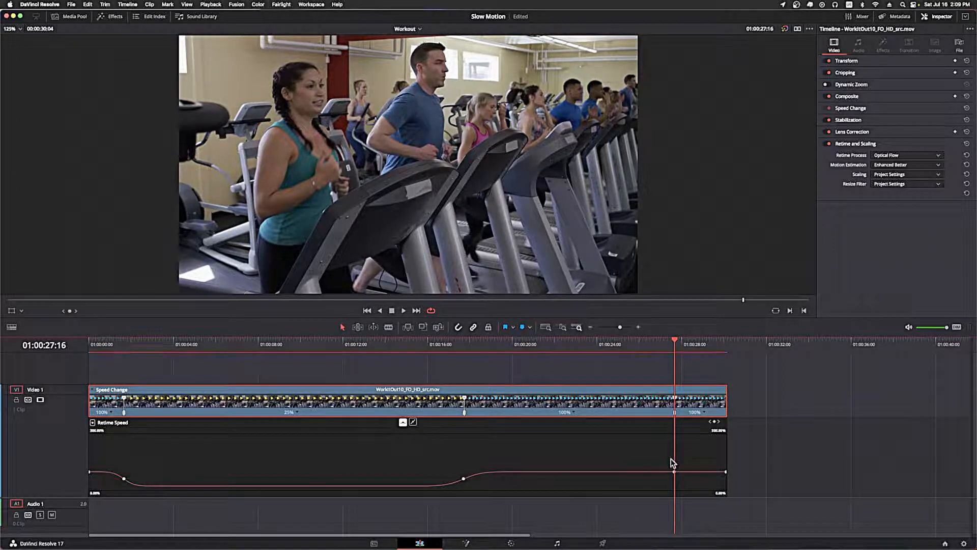
- Try raising the retime speed of the segment before the last keyframe to 102%, and return it to 100%
{"action": "mouse_move", "coordinate": [674, 473]}
{"action": "left_mouse_down"}
{"action": "mouse_move", "coordinate": [653, 473]}
{"action": "mouse_move", "coordinate": [674, 474]}
{"action": "left_mouse_up"}
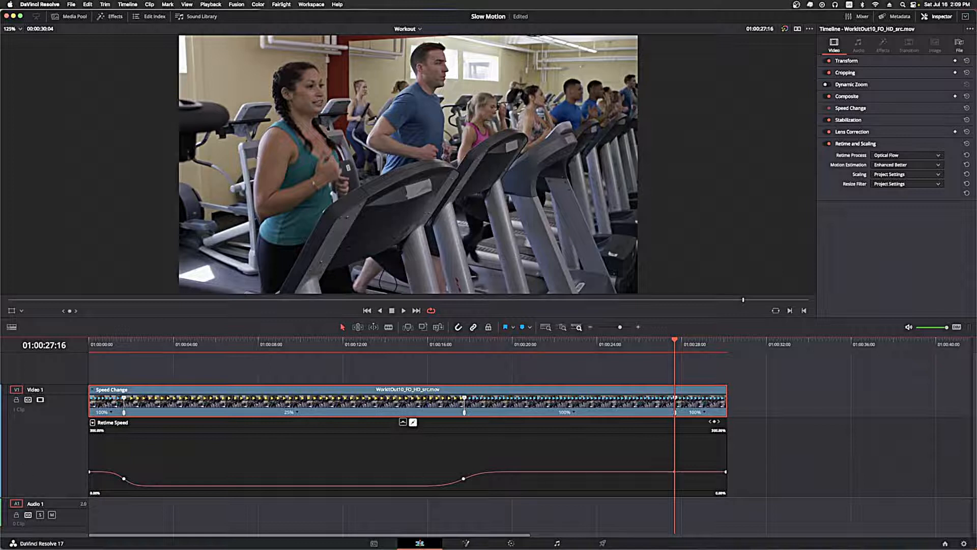
{"action": "left_click_drag", "start_coordinate": [624, 472], "coordinate": [623, 471]}
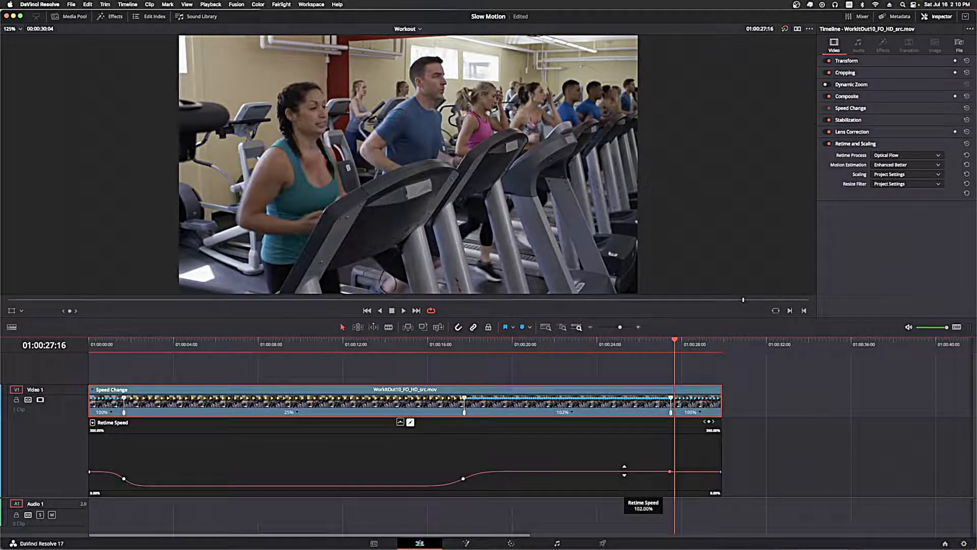
{"action": "left_click_drag", "start_coordinate": [625, 470], "coordinate": [624, 472]}
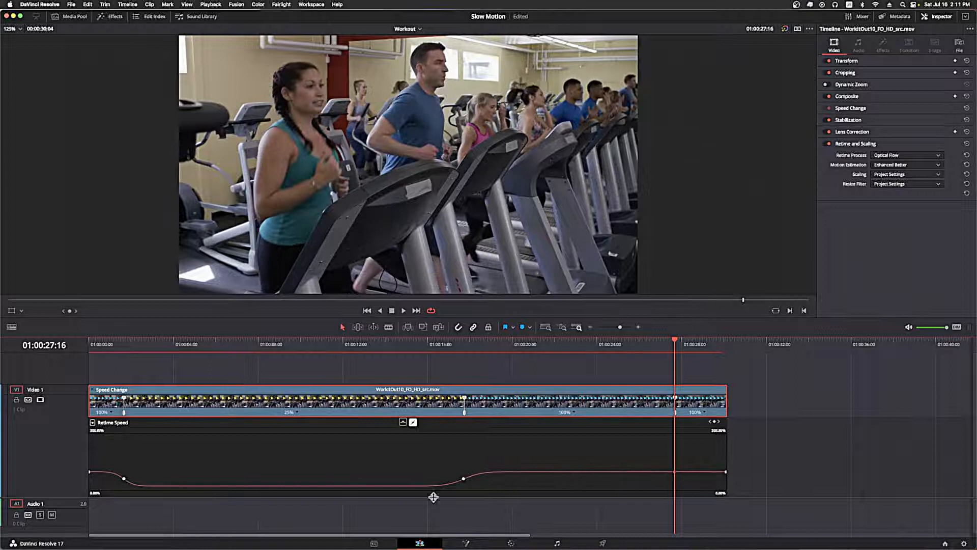